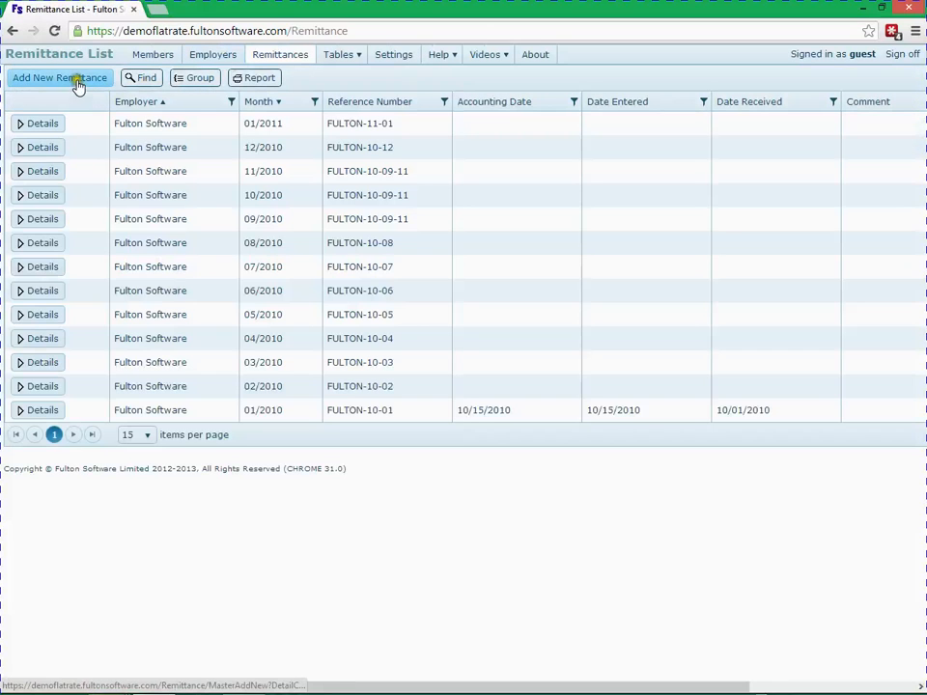
# Start a new remittance and enter the reference number FULTON-11-02.
pyautogui.click(78, 84)
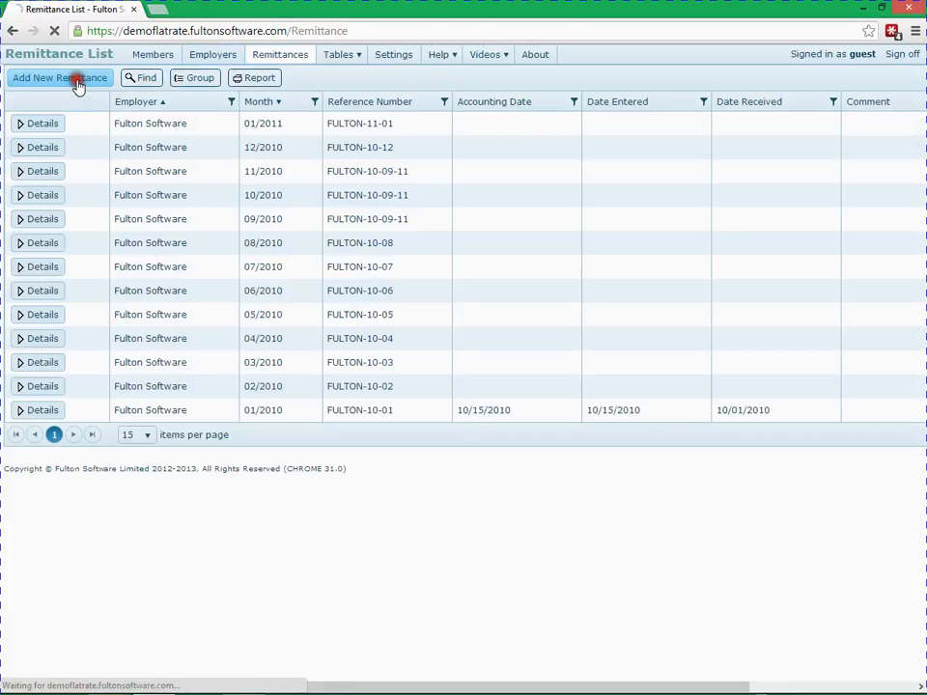
pyautogui.click(169, 116)
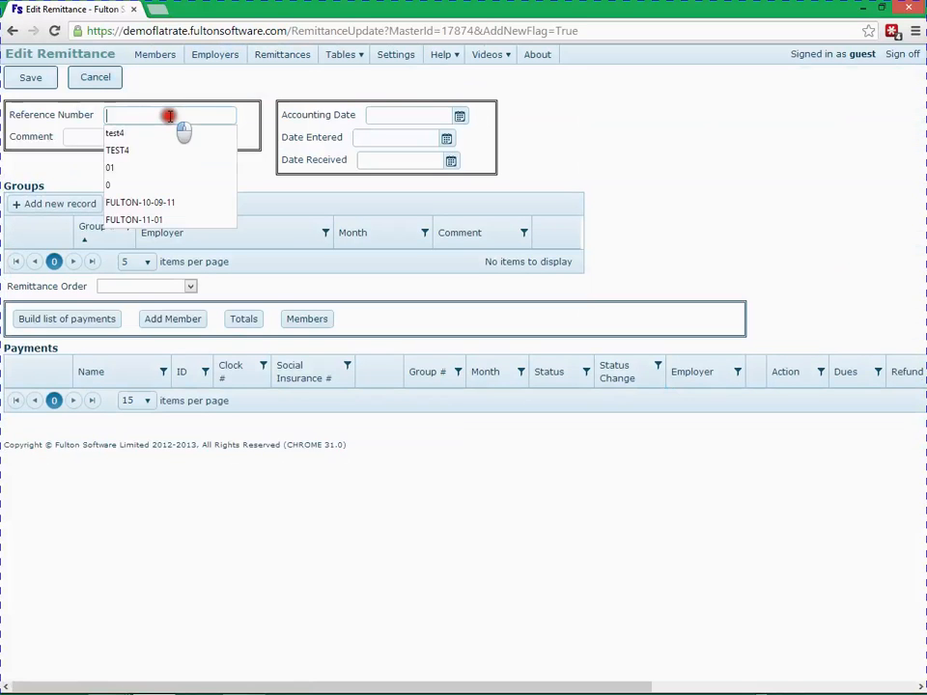
pyautogui.write('FULTO')
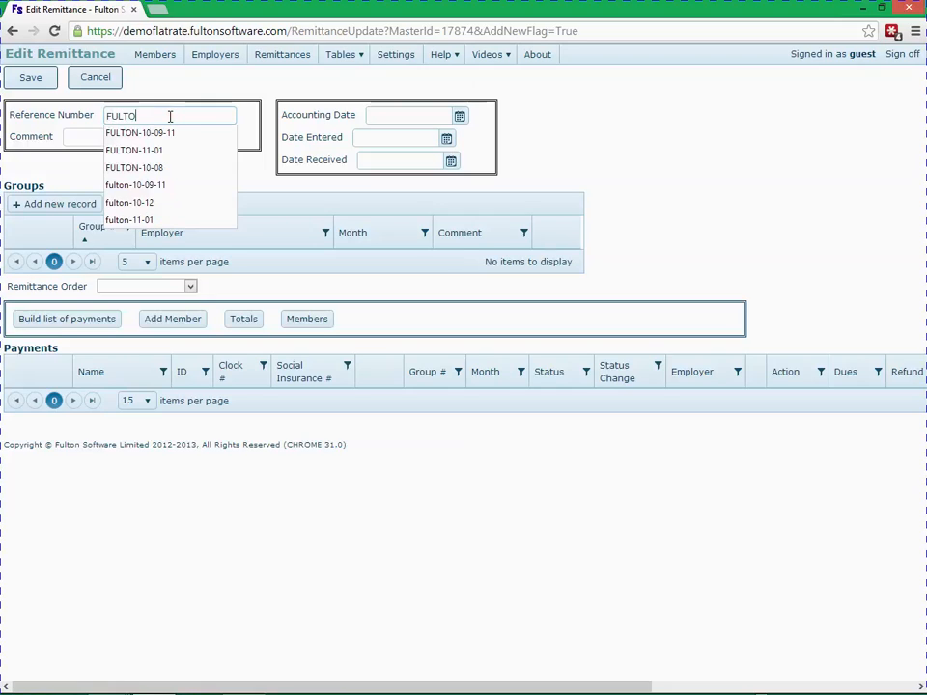
pyautogui.write('N-0')
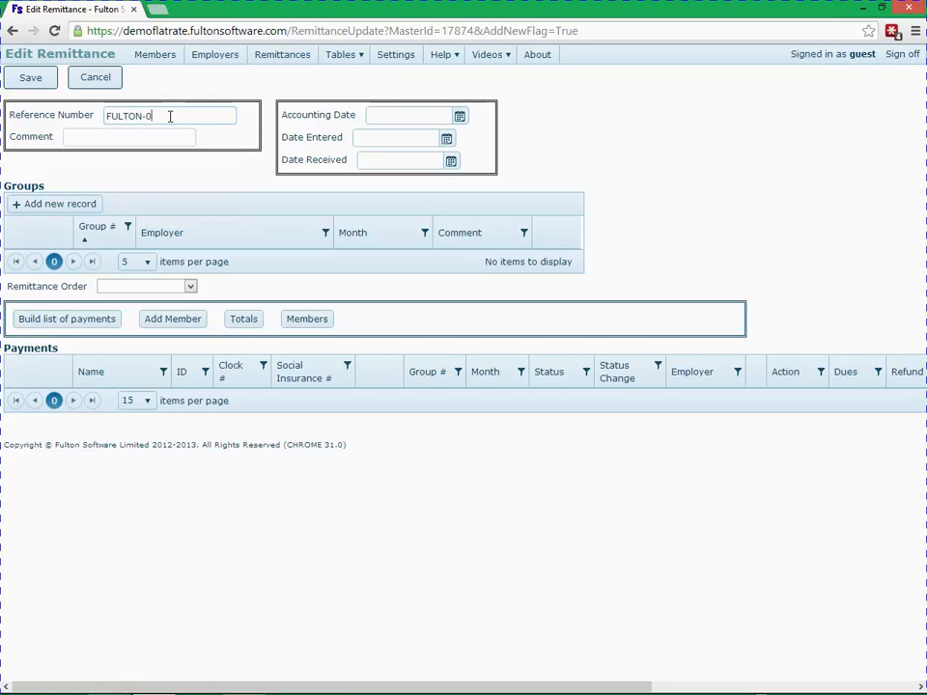
pyautogui.press('BackSpace')
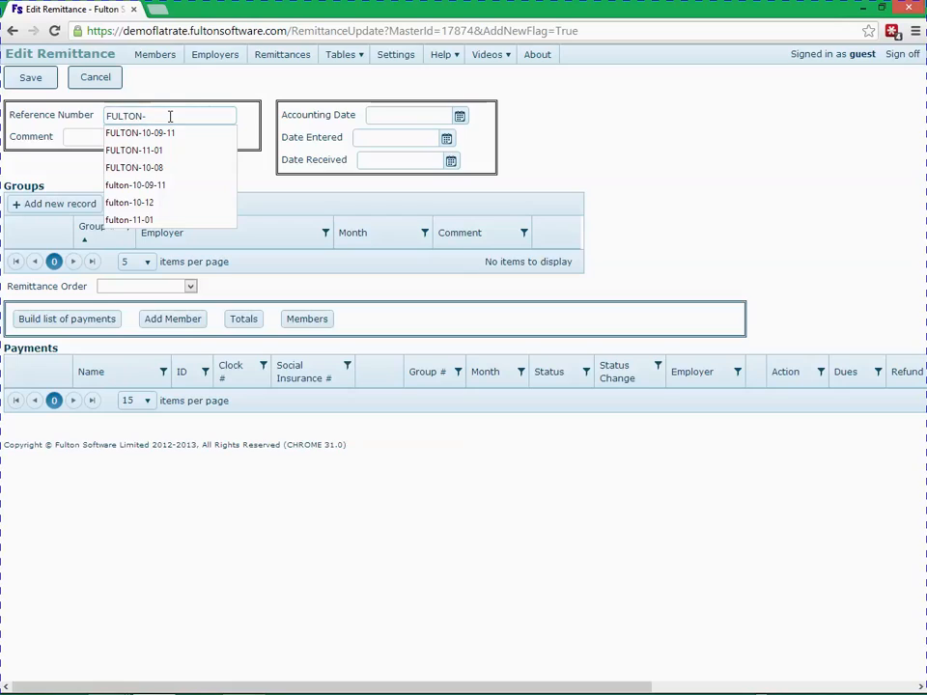
pyautogui.write('11')
pyautogui.write('-01')
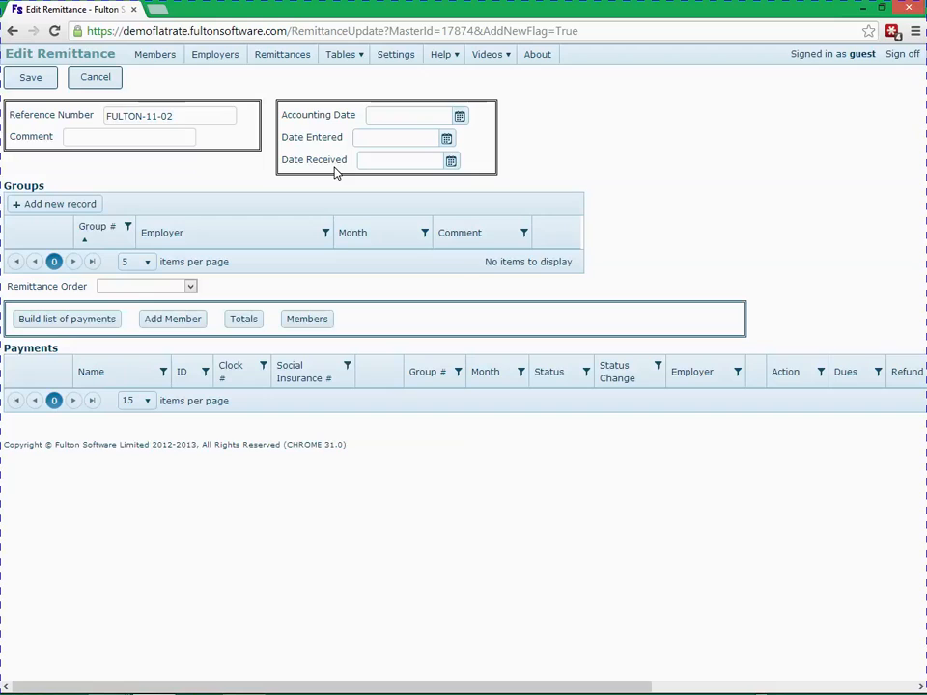
# Add a group for employer Fulton Software (FULTON) with month 02/2011 and save the group row.
pyautogui.click(62, 204)
pyautogui.click(164, 273)
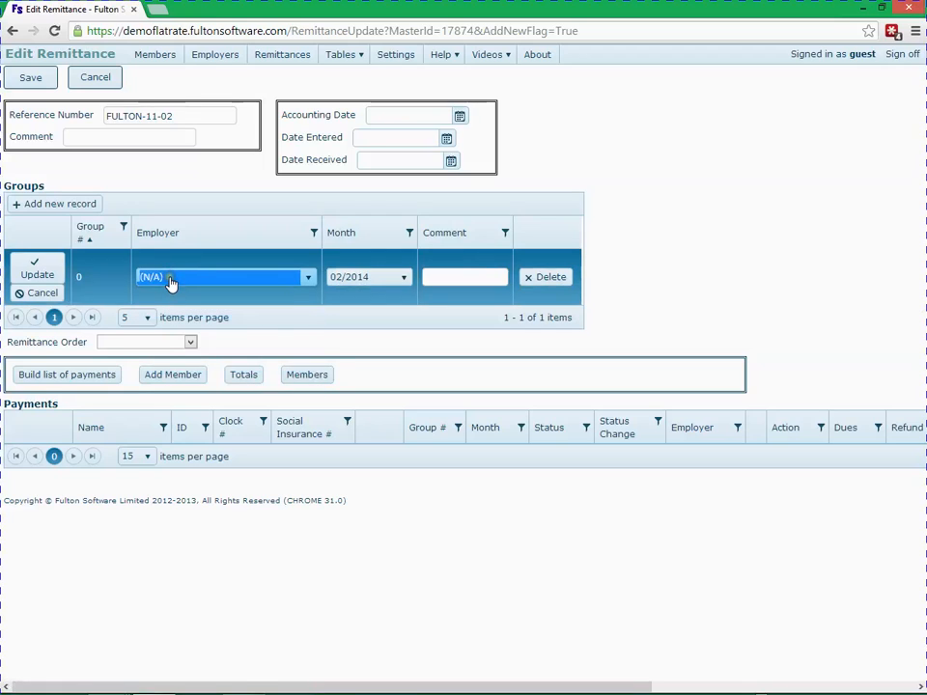
pyautogui.click(170, 281)
pyautogui.click(187, 314)
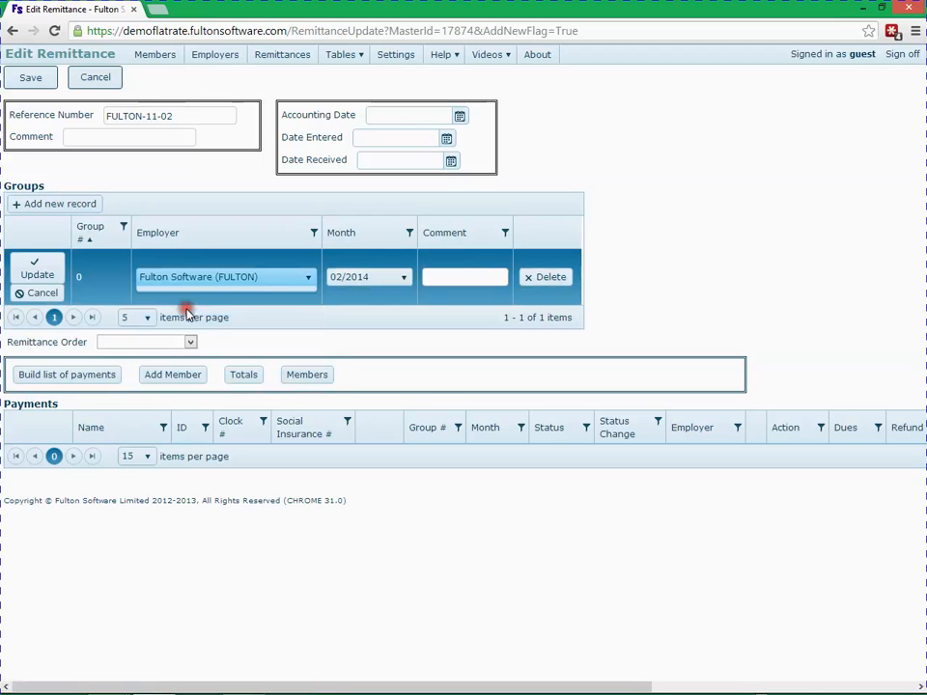
pyautogui.click(334, 279)
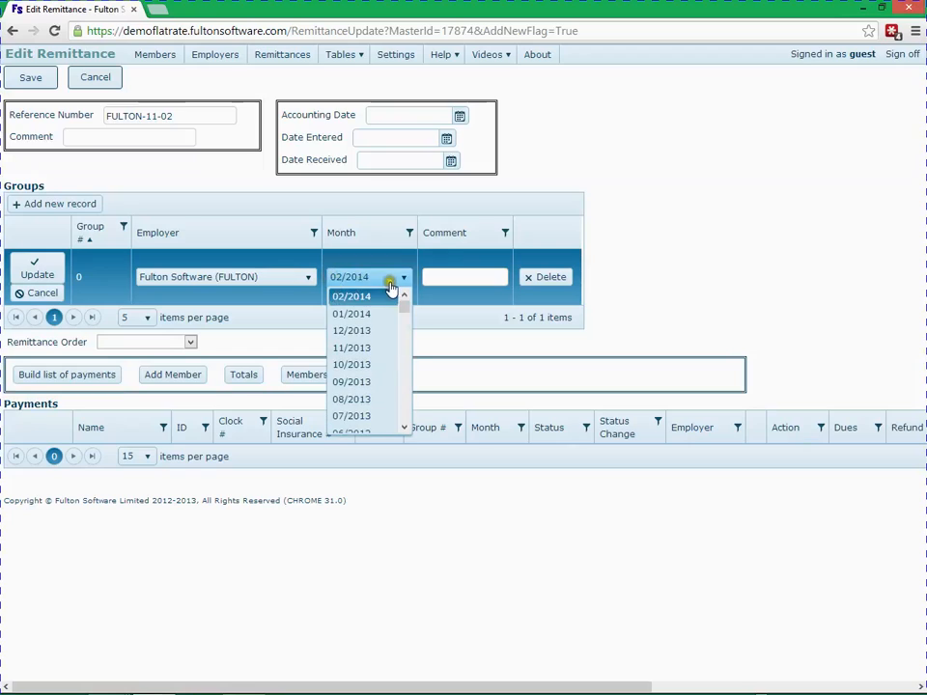
pyautogui.click(406, 428)
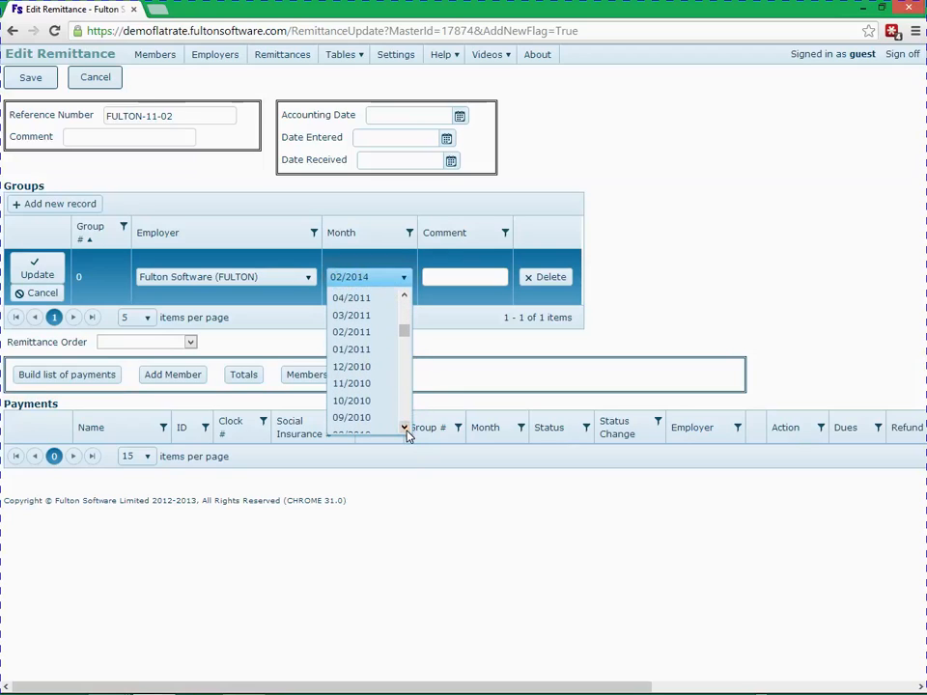
pyautogui.click(360, 333)
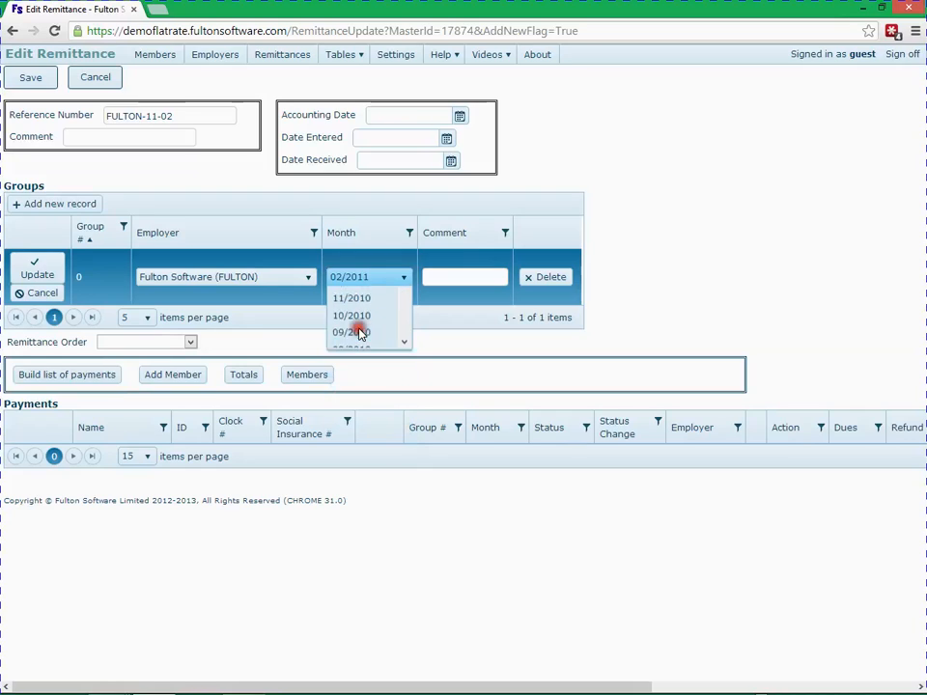
pyautogui.click(29, 264)
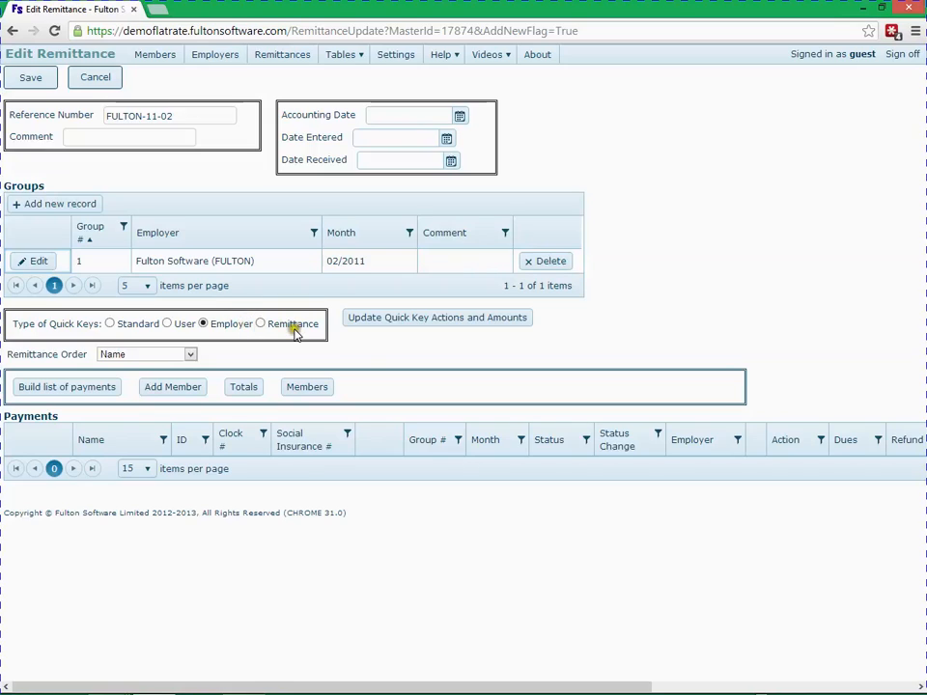
# Load the quick key actions and amounts, switch the quick key type to Remittance, and acknowledge the message.
pyautogui.click(374, 323)
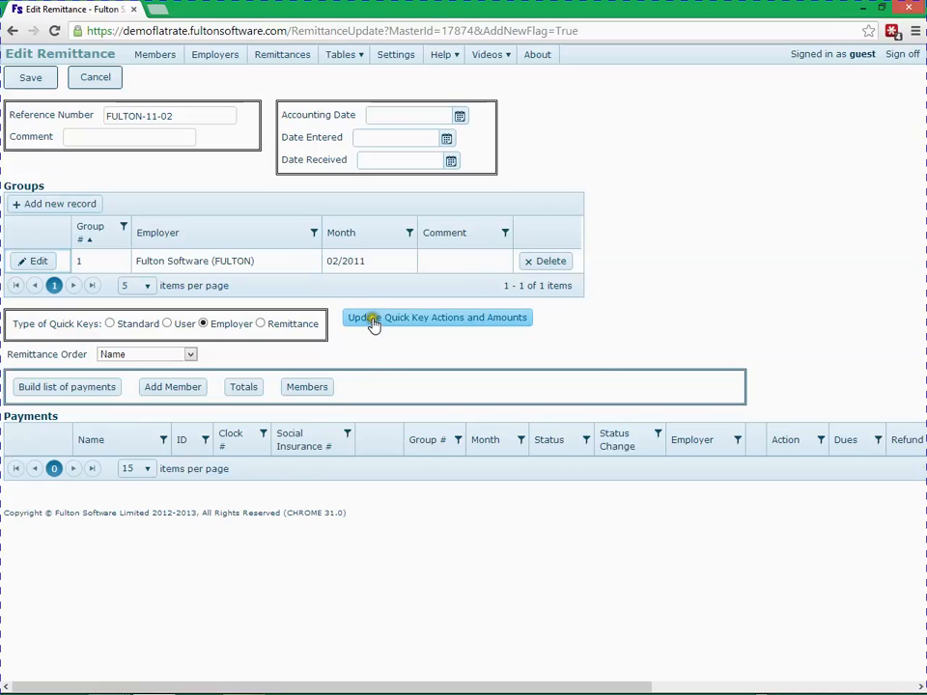
pyautogui.click(374, 321)
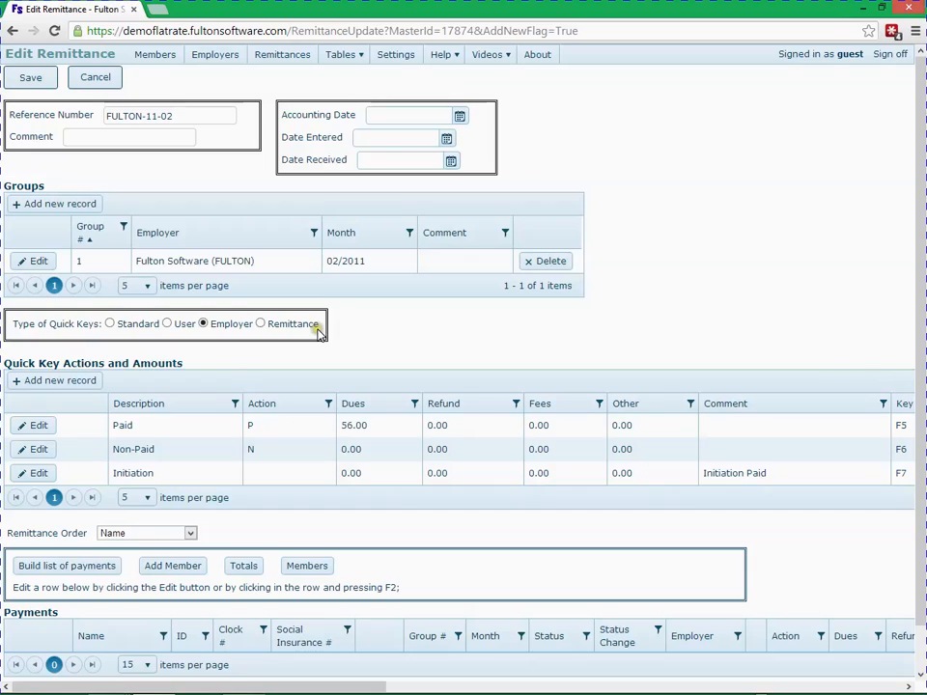
pyautogui.click(261, 324)
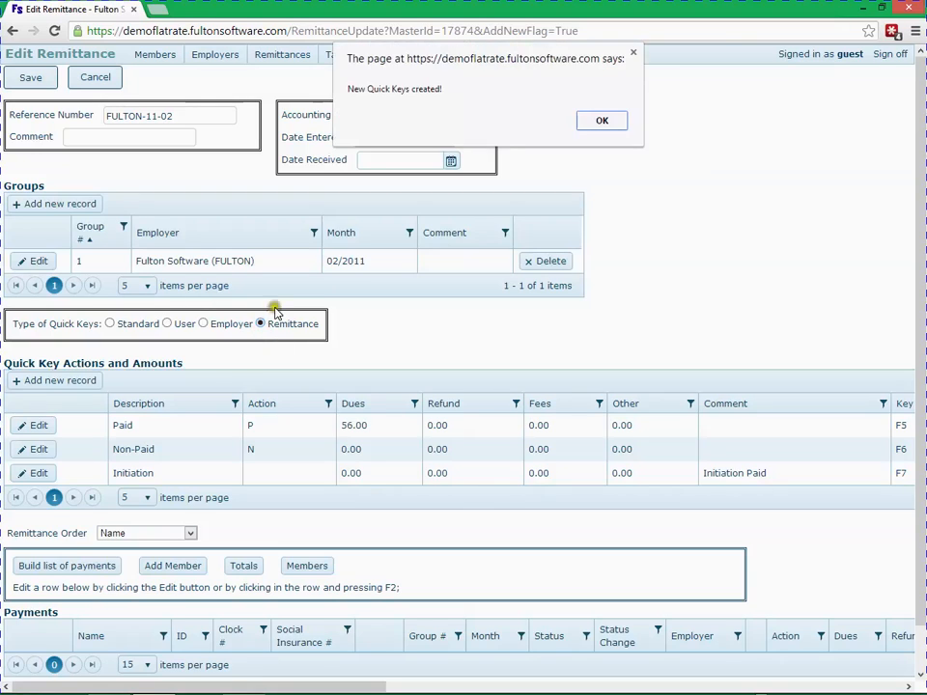
pyautogui.click(616, 120)
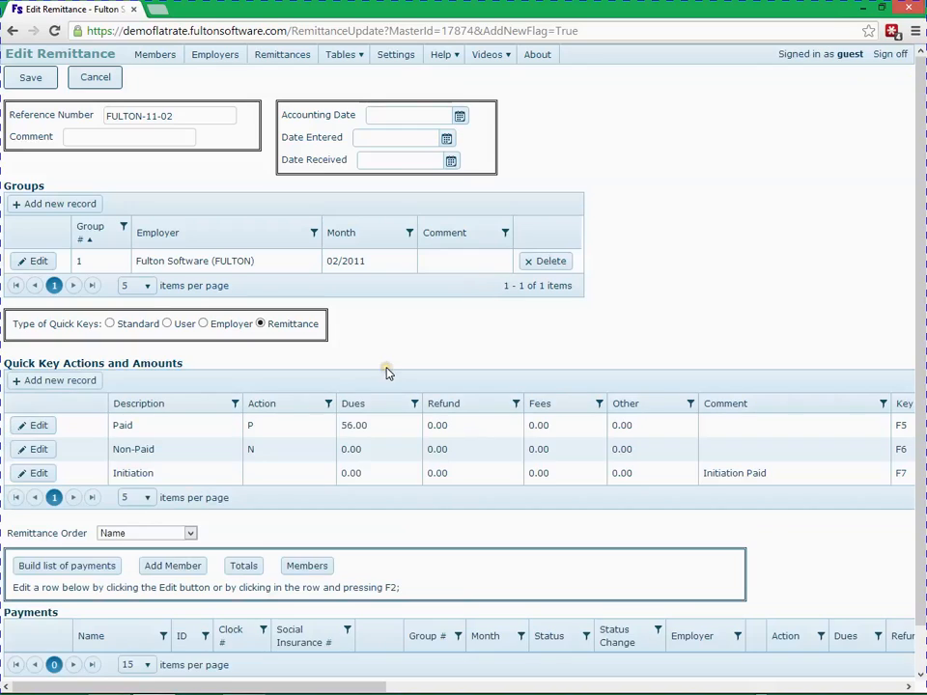
# Edit the Paid quick key and set its dues to 60.00.
pyautogui.click(44, 423)
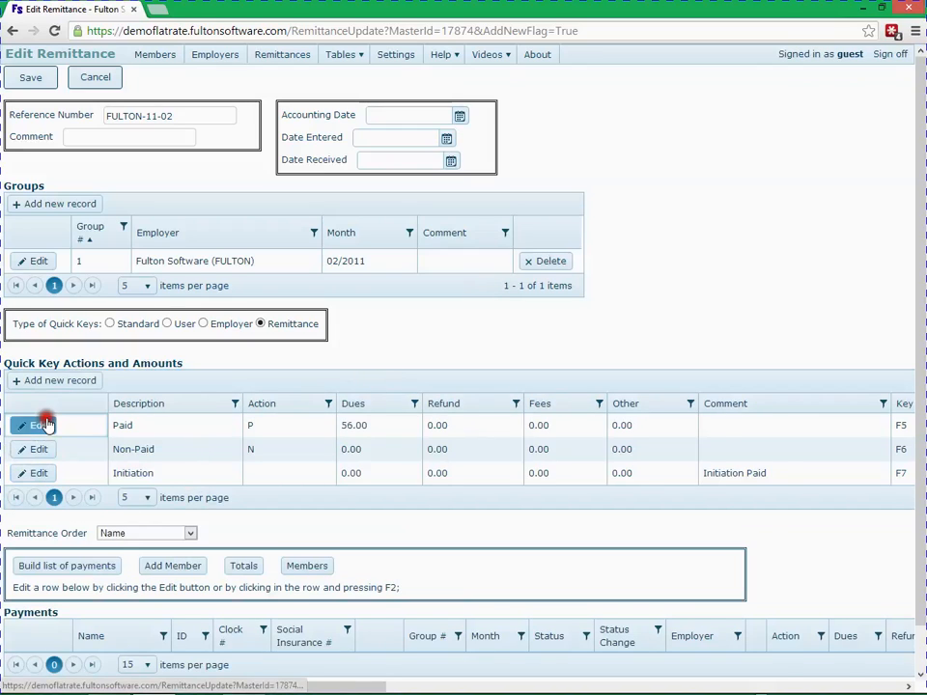
pyautogui.click(339, 434)
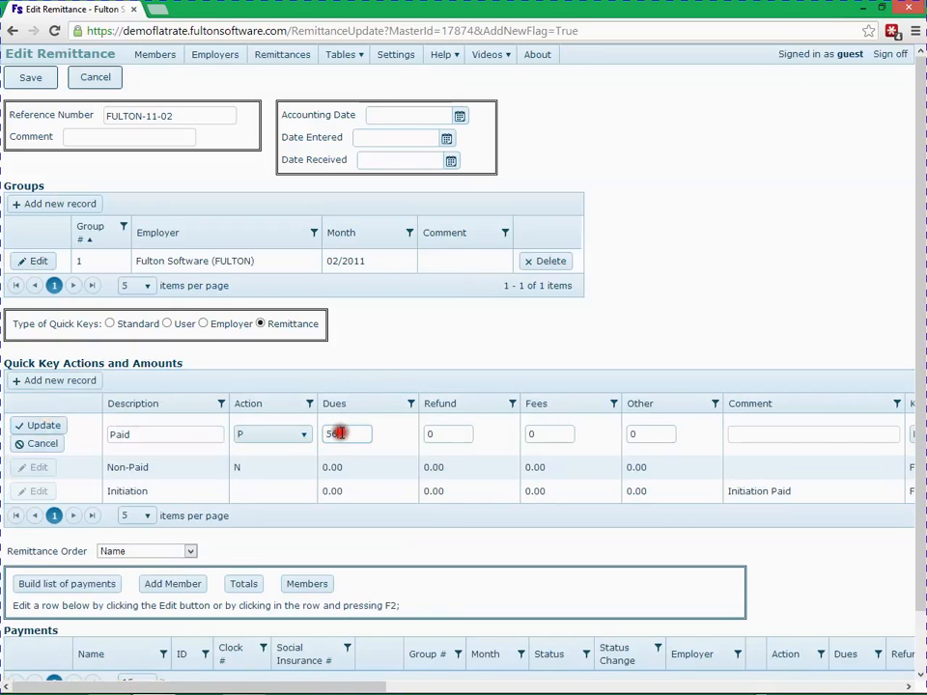
pyautogui.press('BackSpace')
pyautogui.press('BackSpace')
pyautogui.press('Return')
# Add a new quick key described as Null, assigned to key F9 with Ctrl, and save it.
pyautogui.click(92, 382)
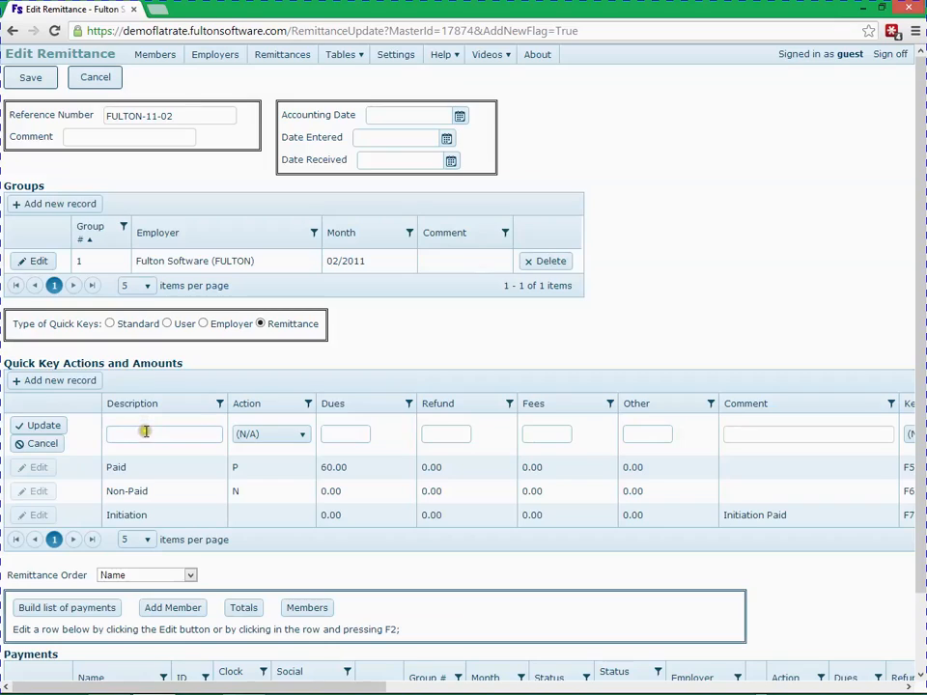
pyautogui.click(145, 433)
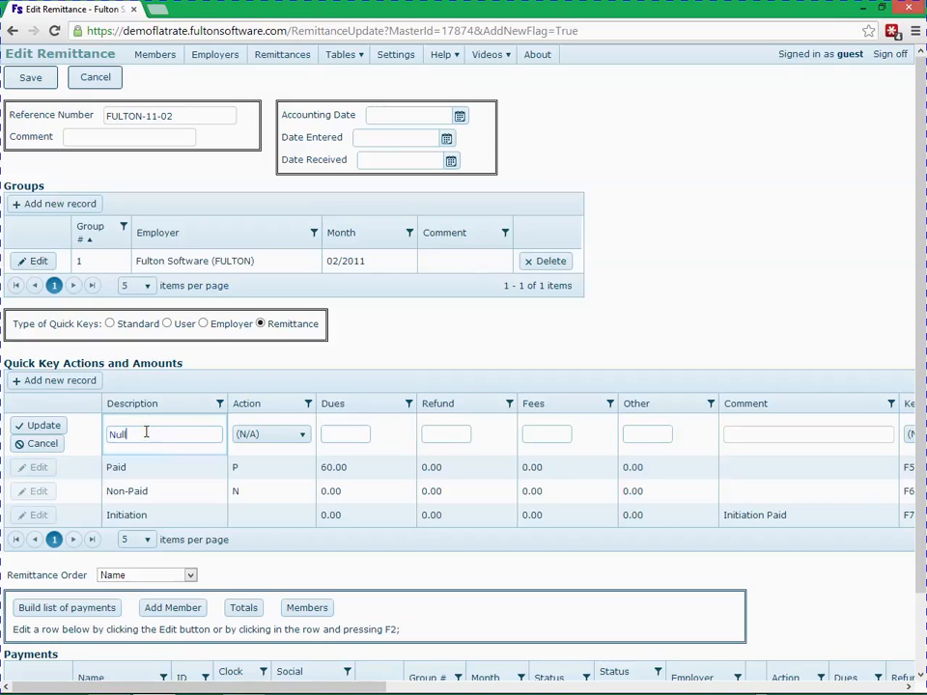
pyautogui.press('Tab')
pyautogui.press('Tab')
pyautogui.press('Tab')
pyautogui.press('Tab')
pyautogui.press('Tab')
pyautogui.press('Tab')
pyautogui.press('Tab')
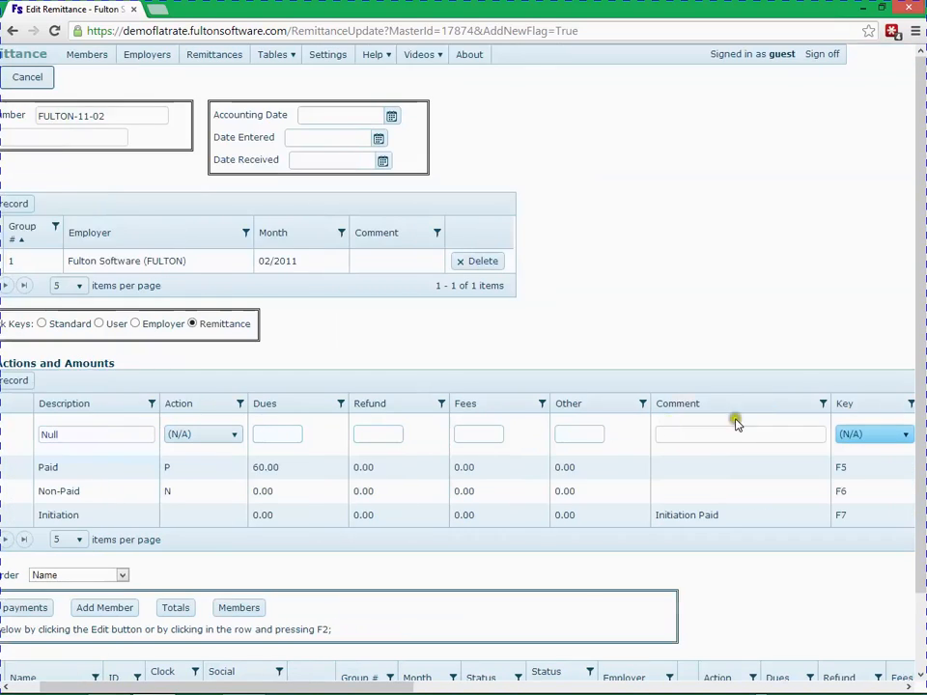
pyautogui.click(849, 438)
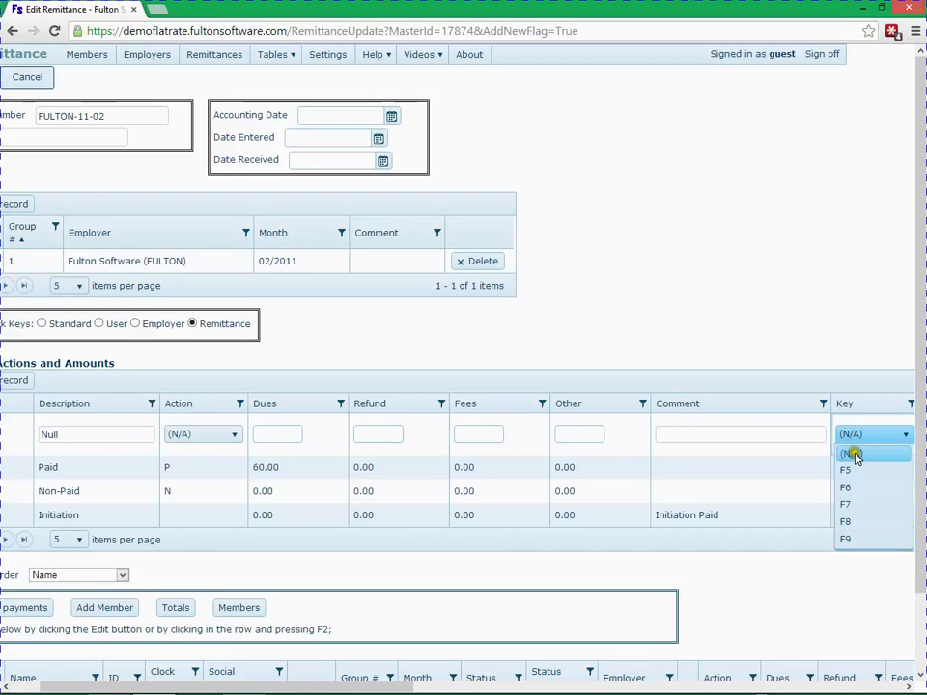
pyautogui.click(870, 541)
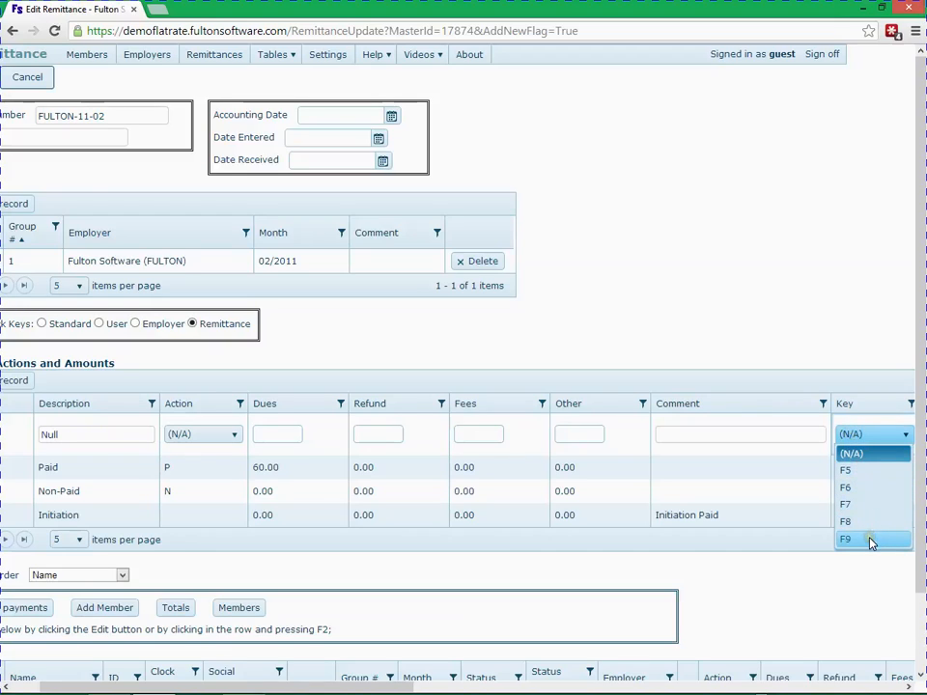
pyautogui.press('Tab')
pyautogui.press('Tab')
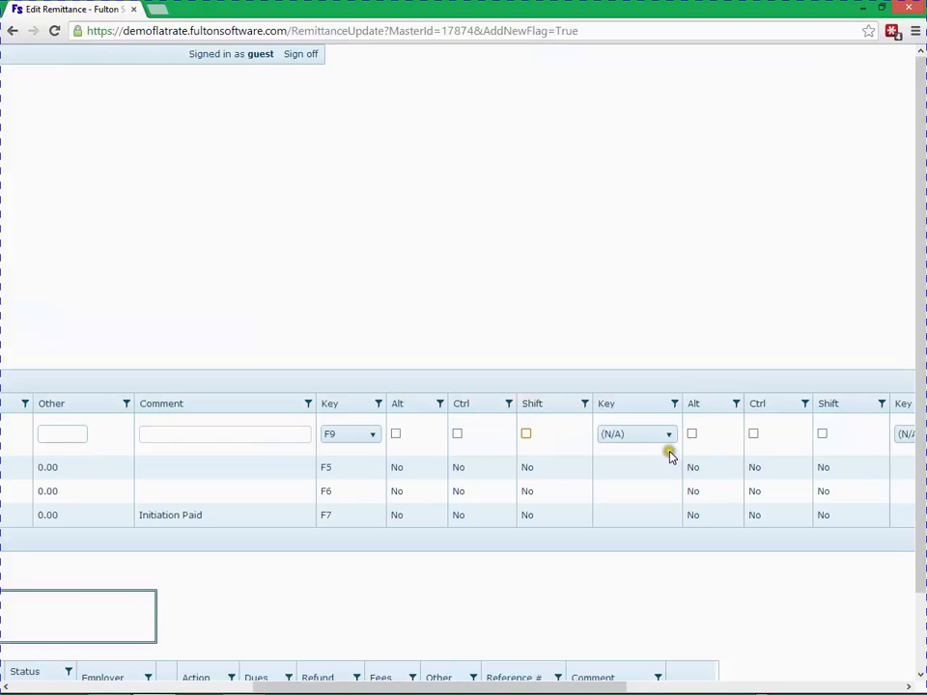
pyautogui.click(457, 434)
pyautogui.press('Return')
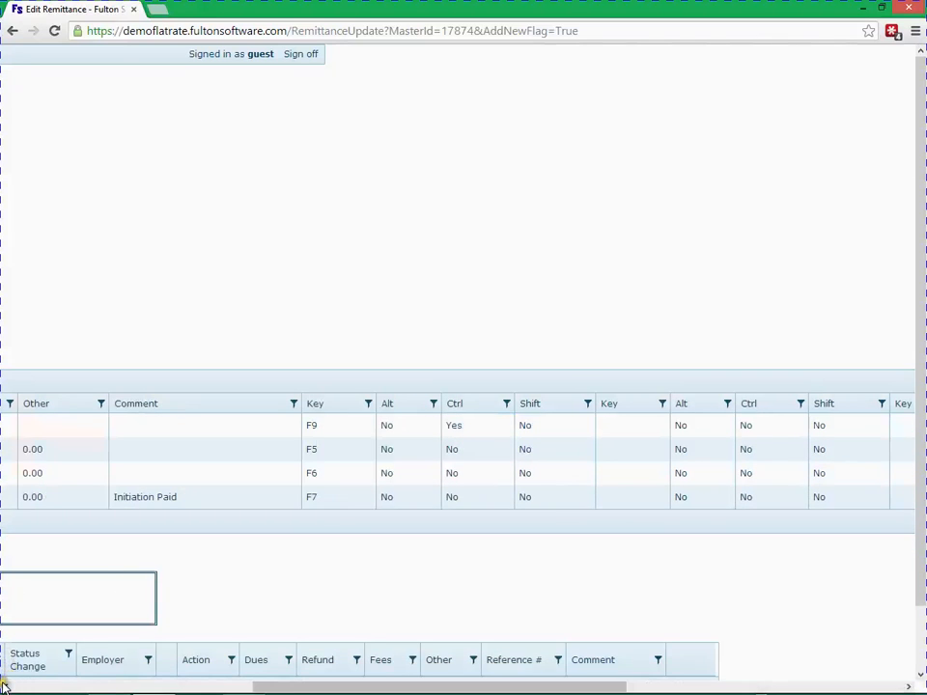
# Switch the quick key type to Employer to compare, then back to Remittance.
pyautogui.moveTo(4, 687); pyautogui.dragTo(4, 687)
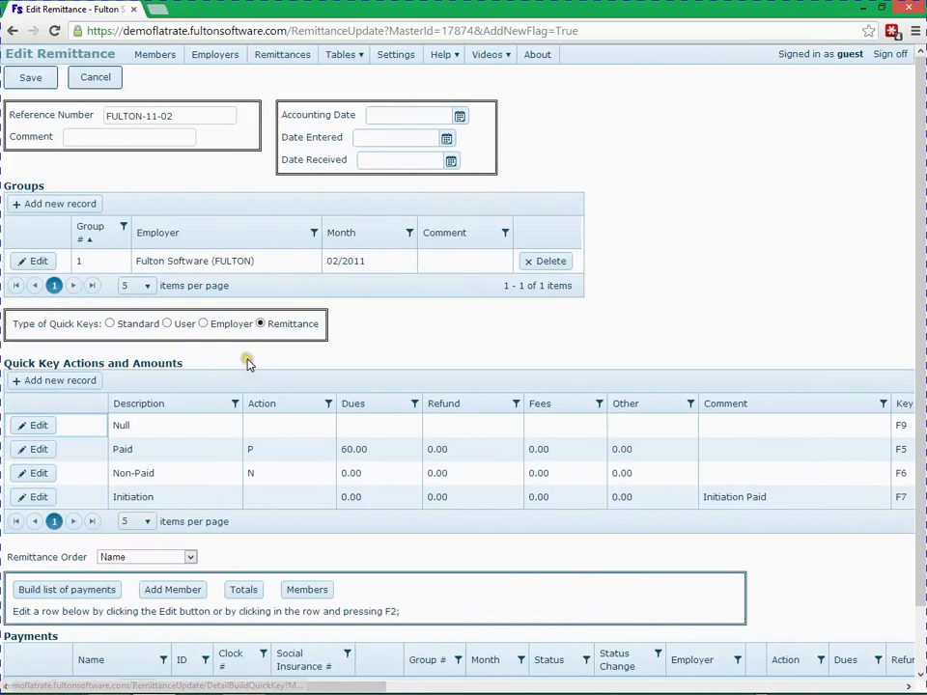
pyautogui.click(203, 324)
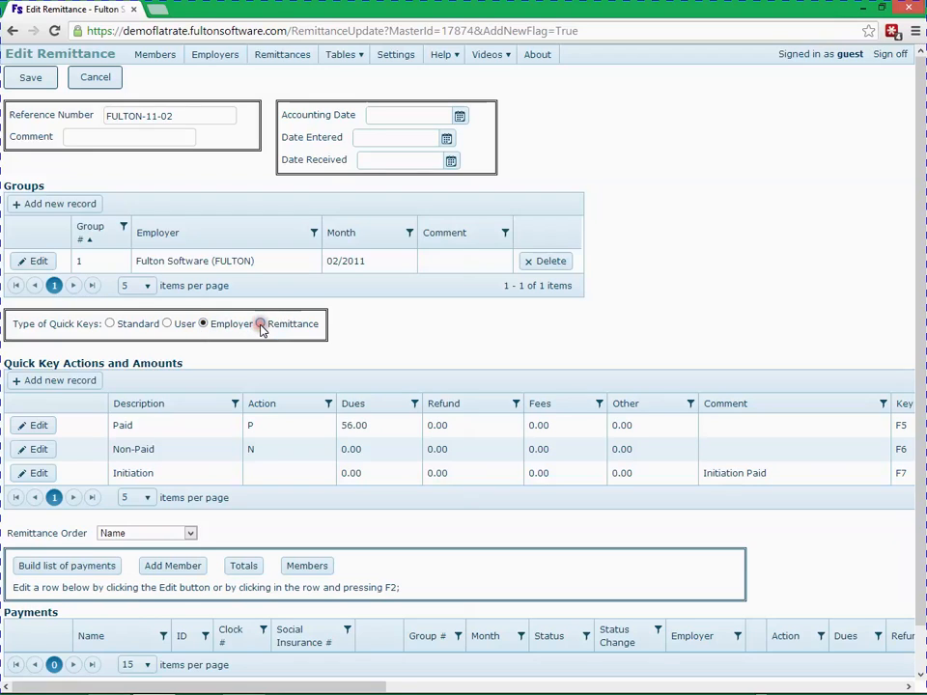
pyautogui.click(260, 325)
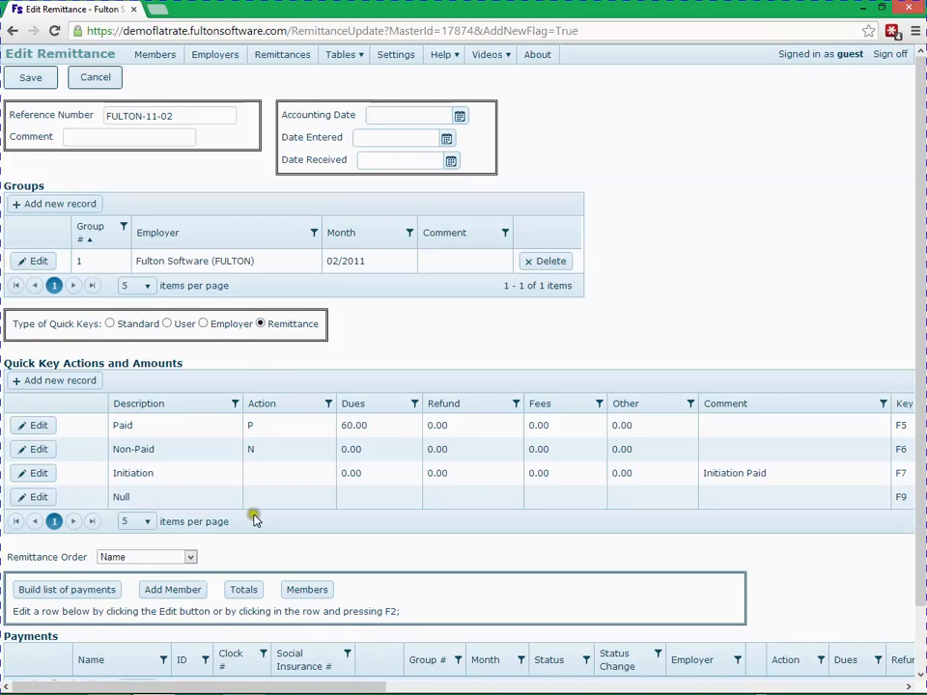
# Build the list of payments and apply Paid, Paid, Non-Paid, Initiation, Initiation quick keys to the first five members.
pyautogui.click(110, 591)
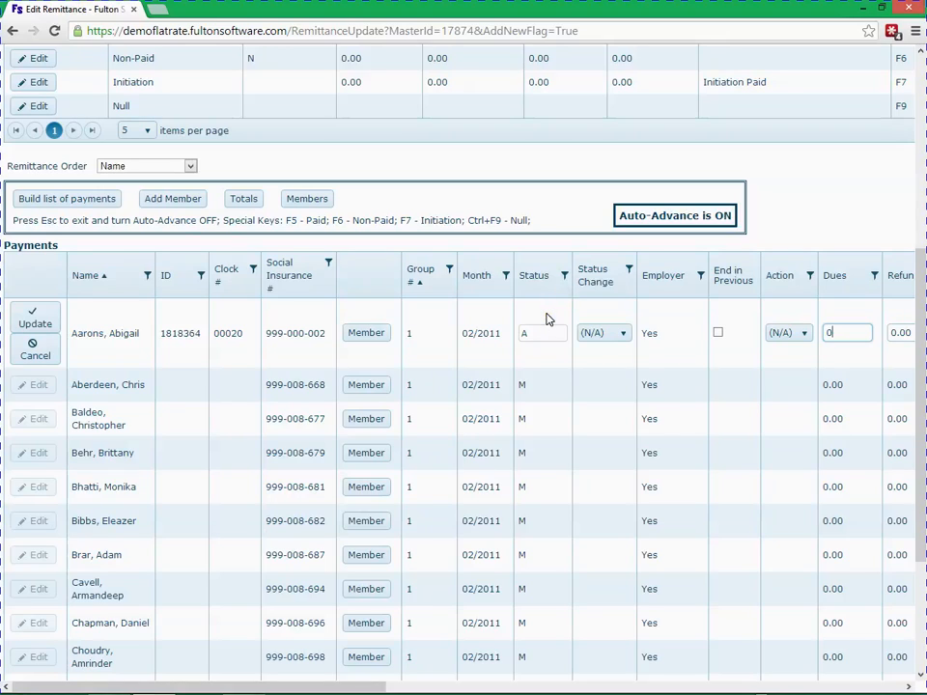
pyautogui.press('F5')
pyautogui.press('F5')
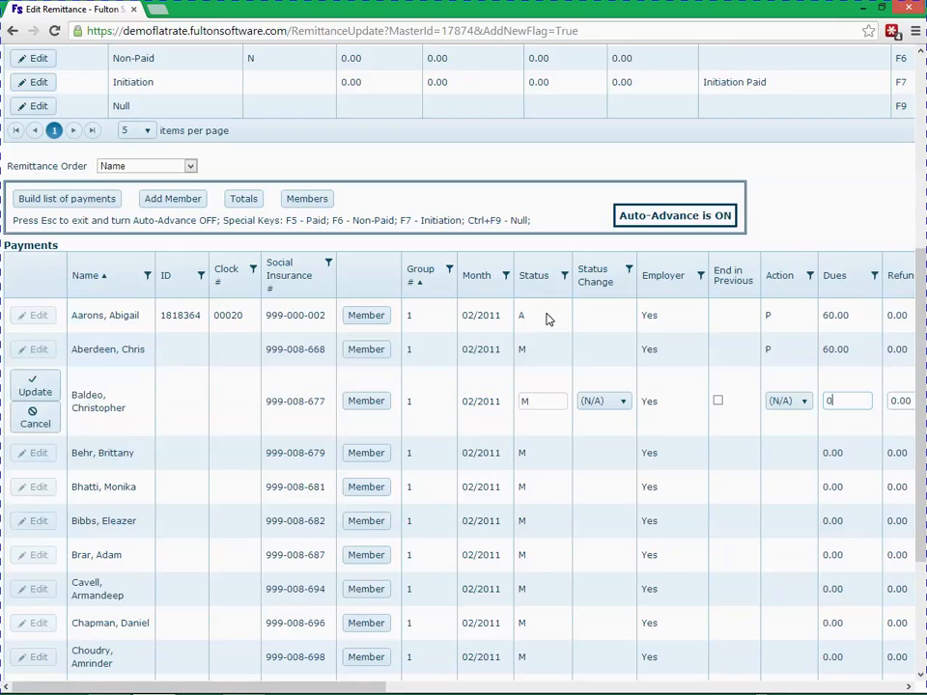
pyautogui.press('F6')
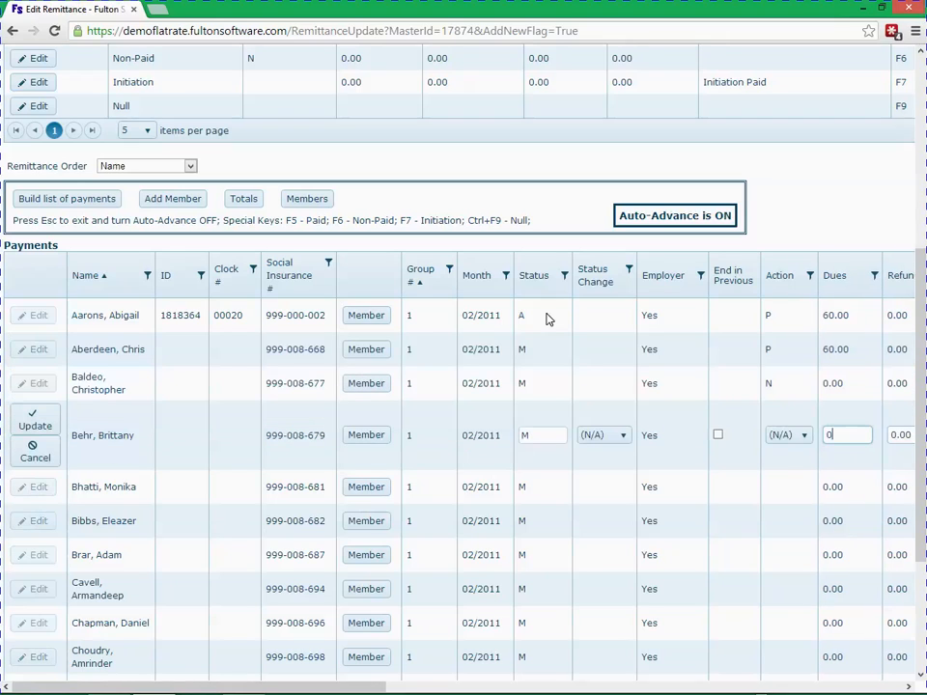
pyautogui.press('F7')
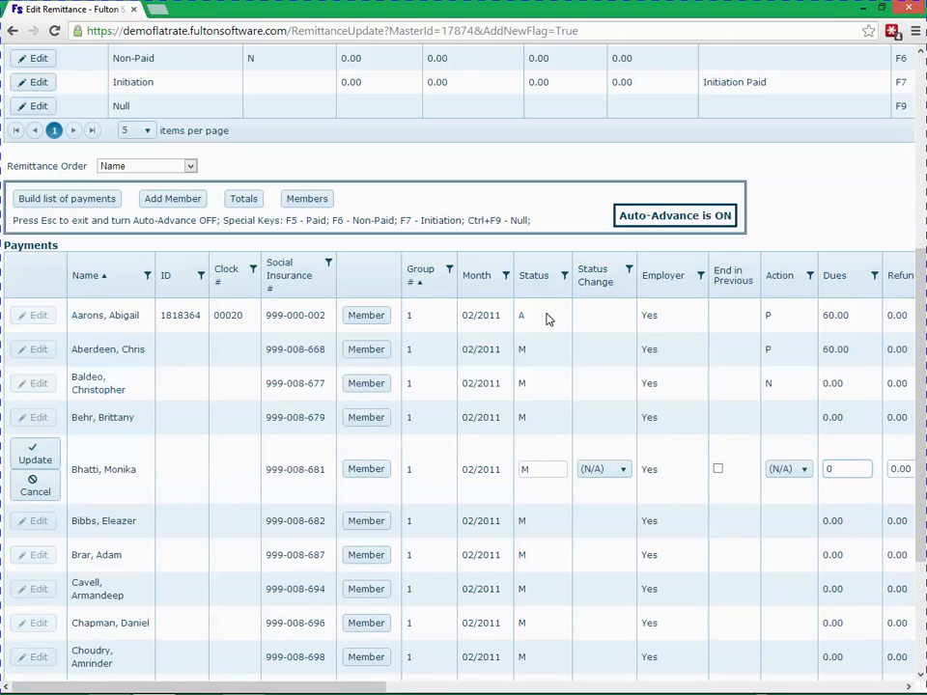
pyautogui.press('F7')
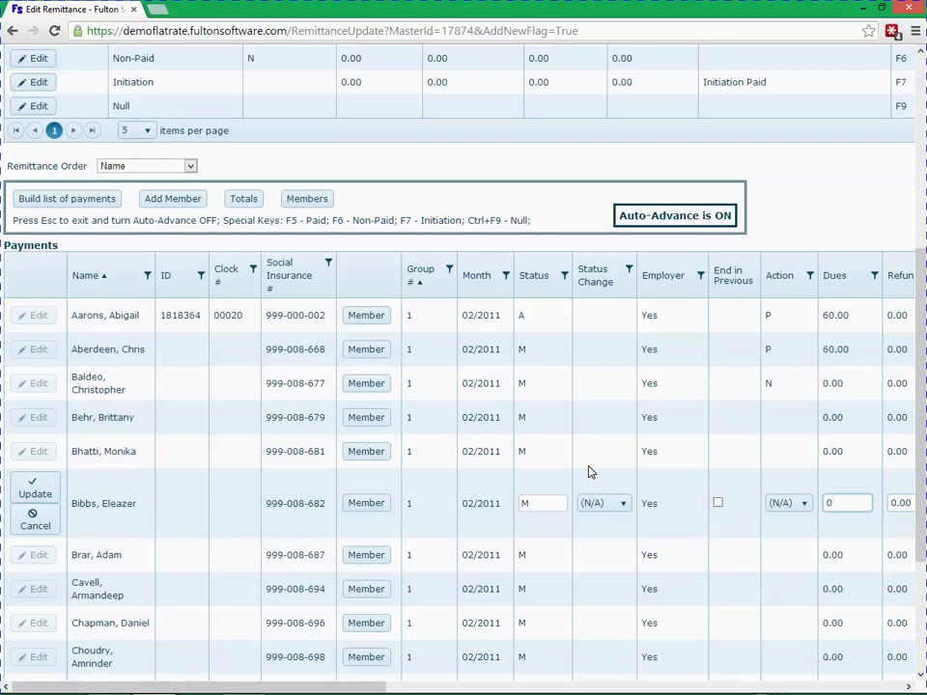
# Set the sixth member's status change to N.
pyautogui.click(590, 501)
pyautogui.click(592, 504)
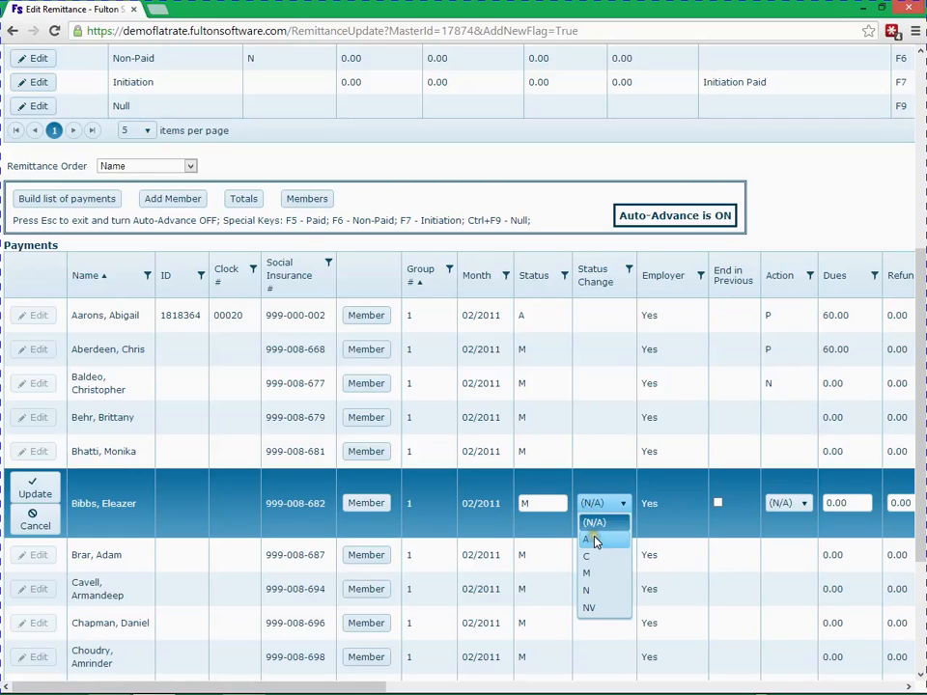
pyautogui.click(593, 591)
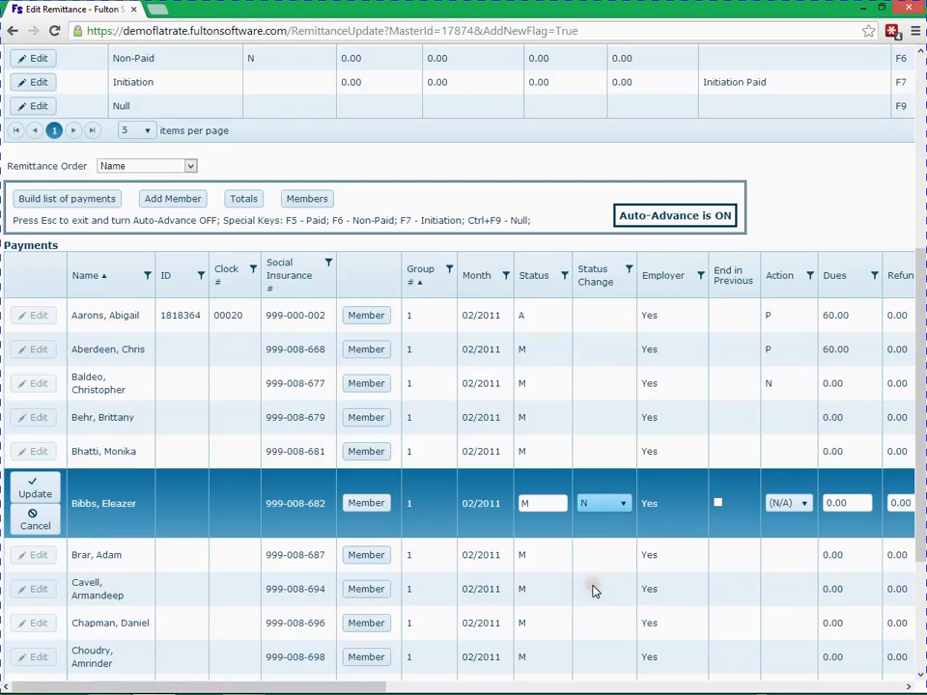
# Mark the sixth member as ending employment in the previous month, save the row, and exit auto-advance.
pyautogui.click(717, 505)
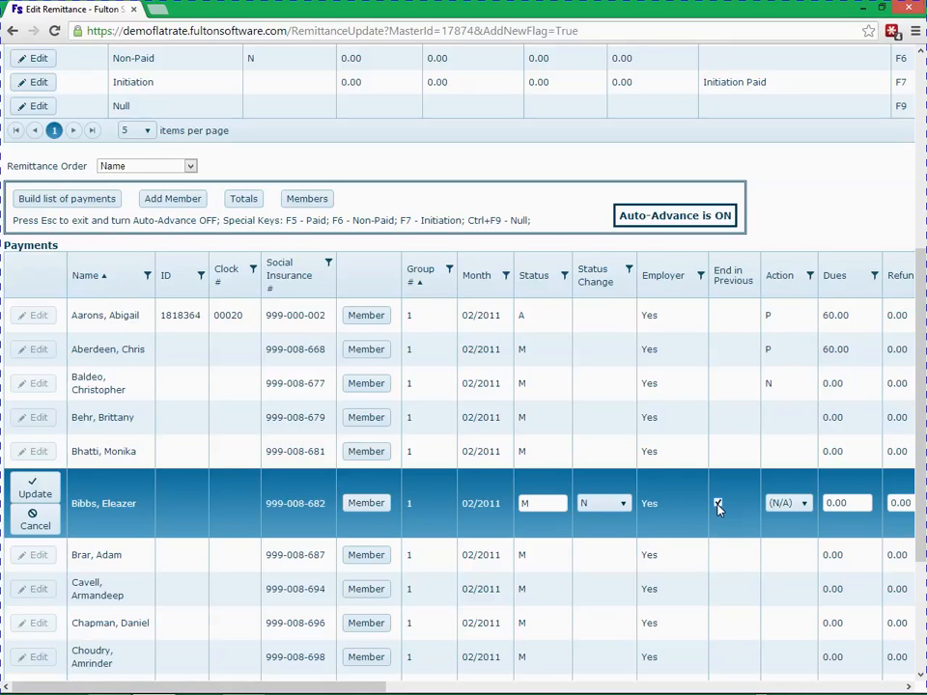
pyautogui.press('Return')
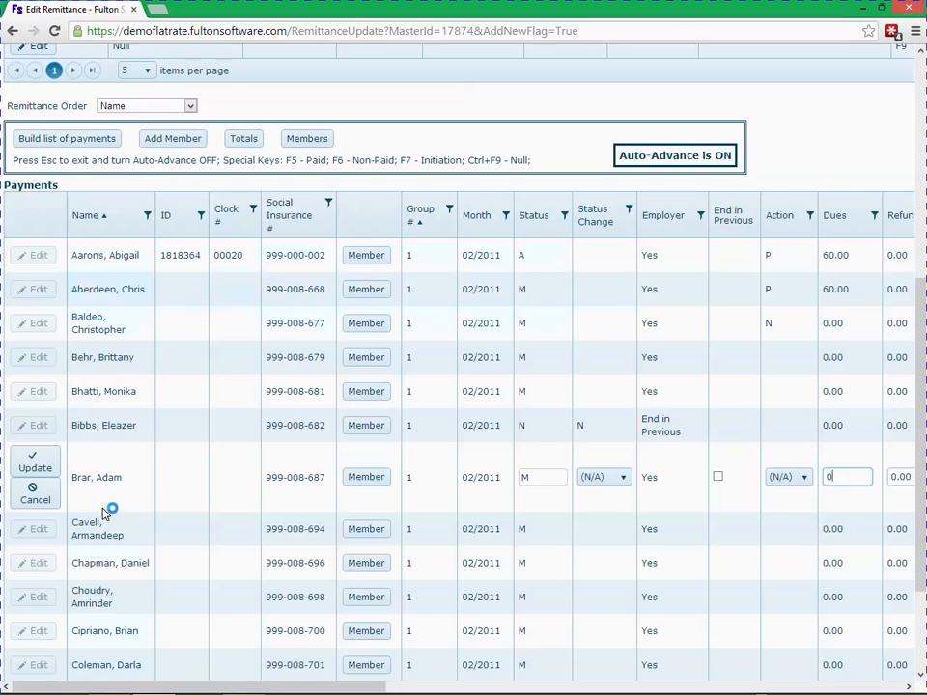
pyautogui.press('Escape')
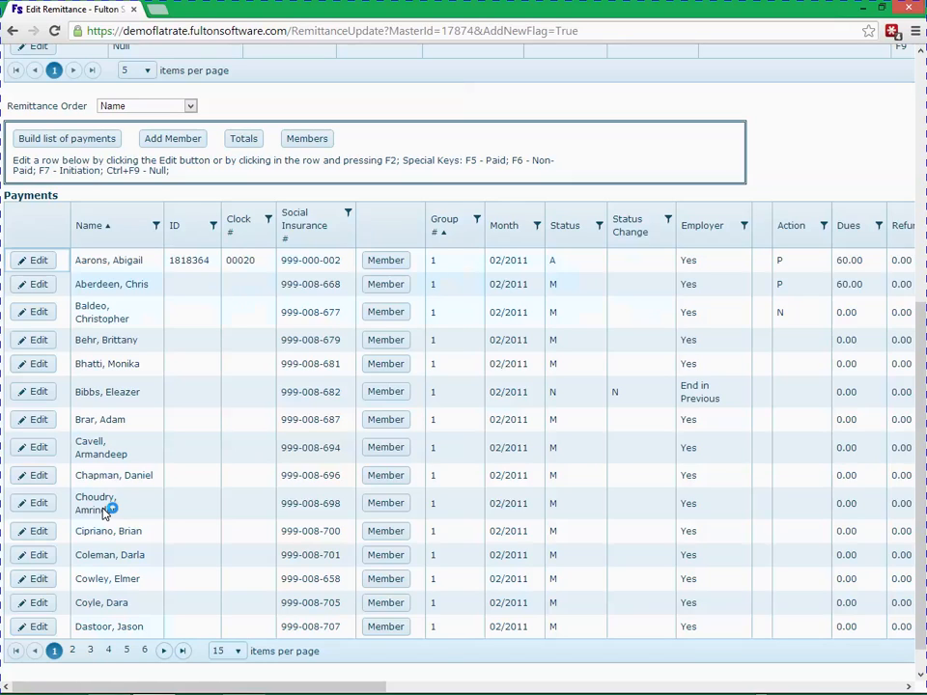
# Undo the sixth member's end-in-previous-month flag, reset its status change to (N/A), and update the row.
pyautogui.click(35, 393)
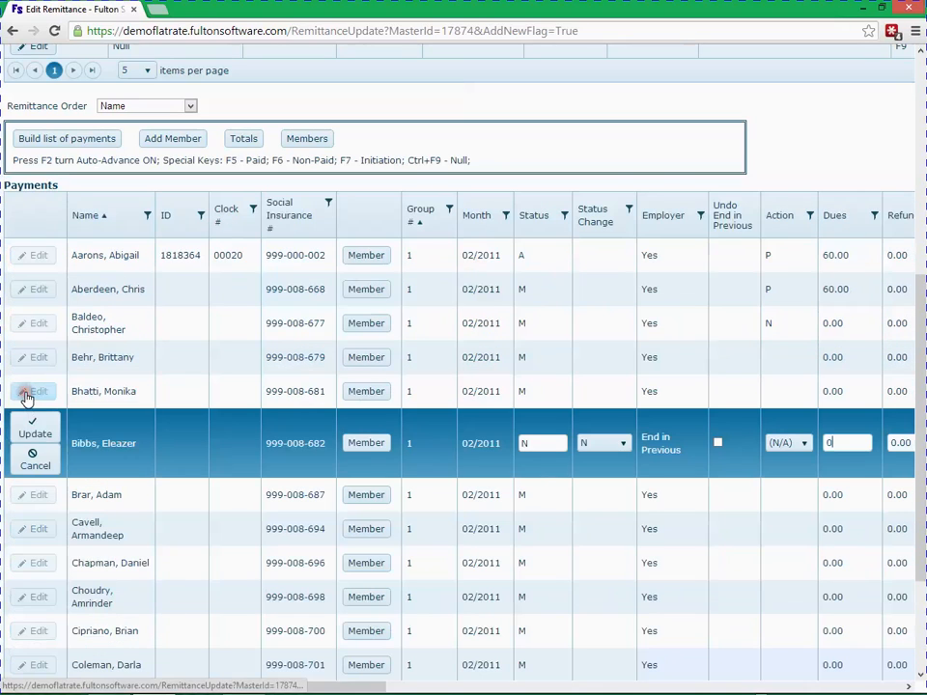
pyautogui.click(718, 443)
pyautogui.click(618, 446)
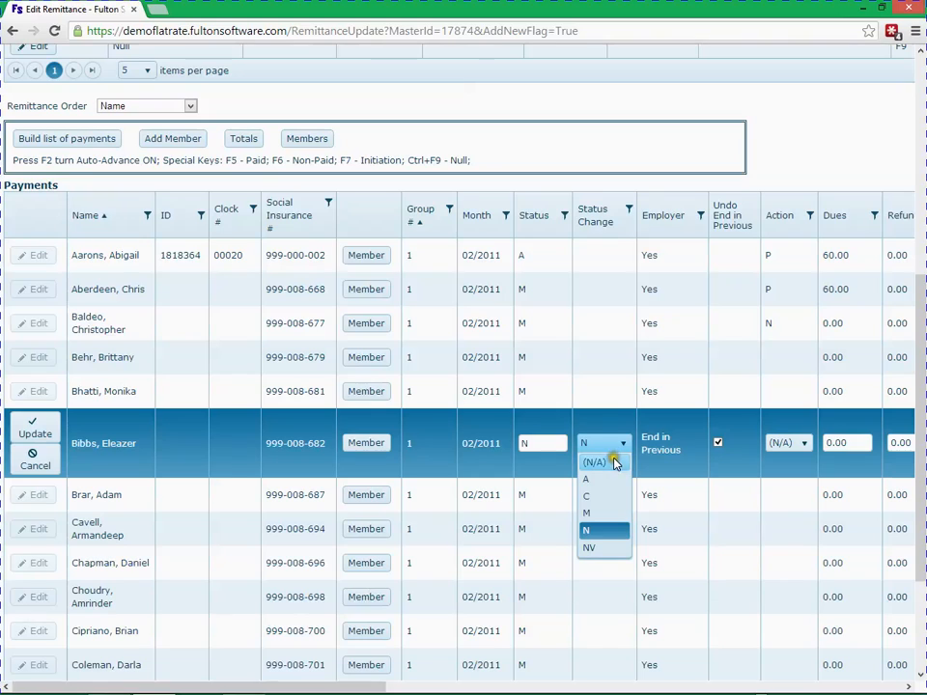
pyautogui.click(614, 463)
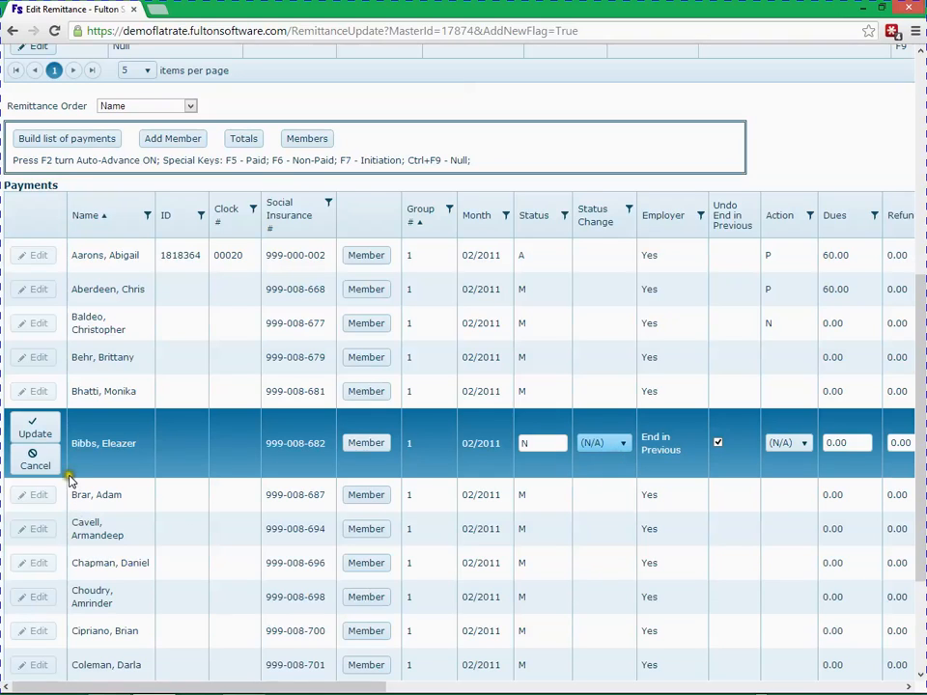
pyautogui.click(35, 431)
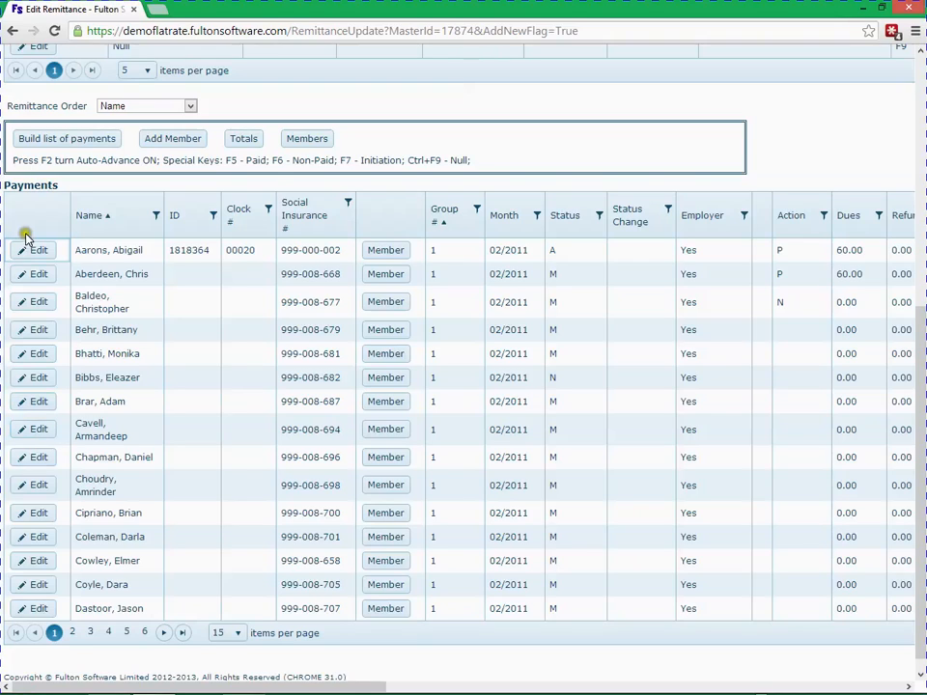
# Add a member found by searching names starting with A to the remittance, apply the Paid quick key, and exit auto-advance.
pyautogui.moveTo(53, 161)
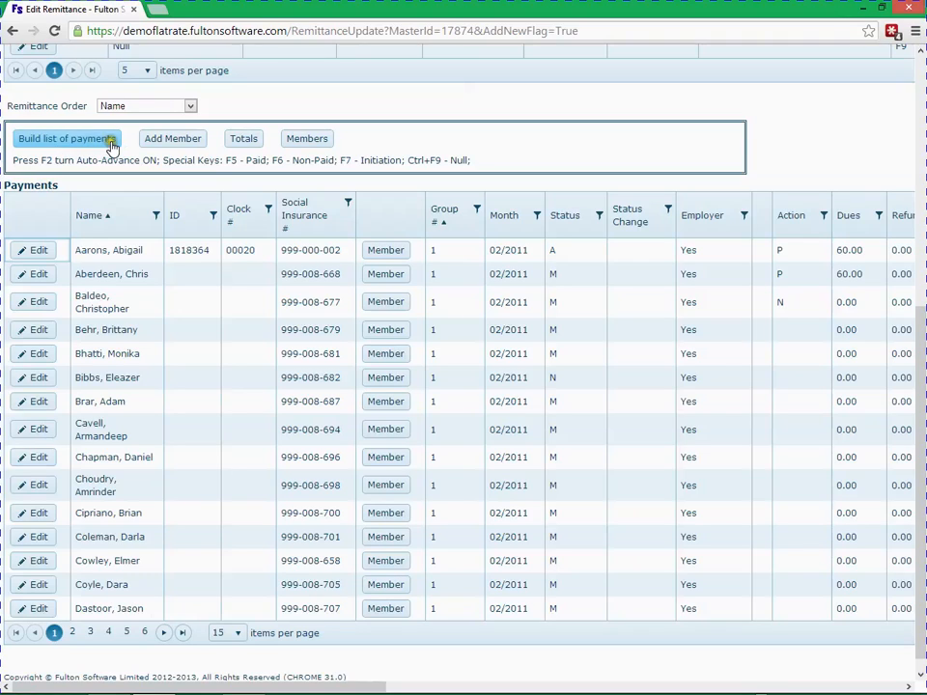
pyautogui.click(164, 140)
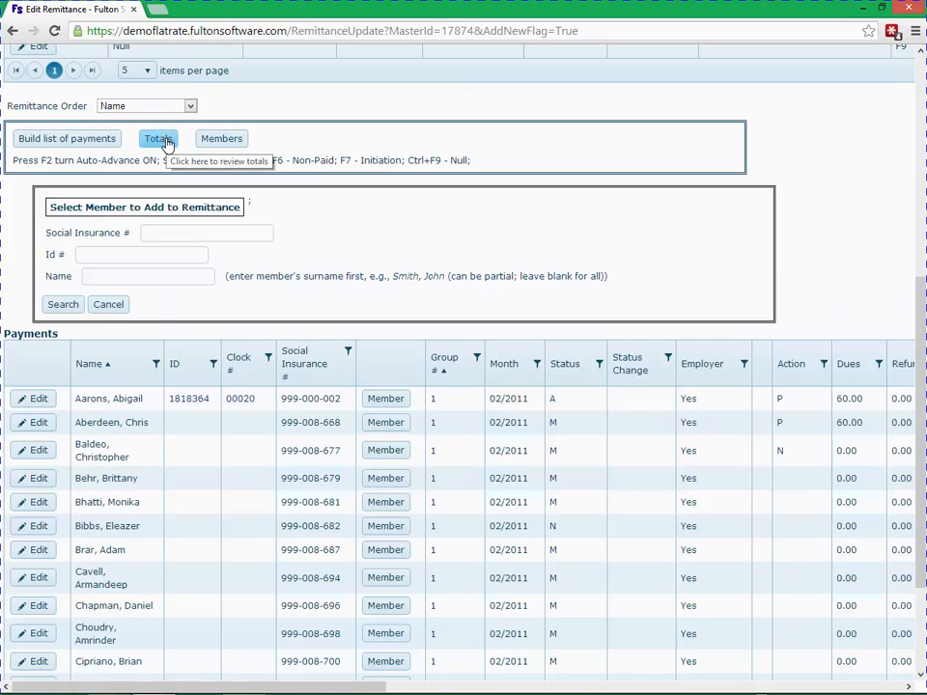
pyautogui.click(133, 255)
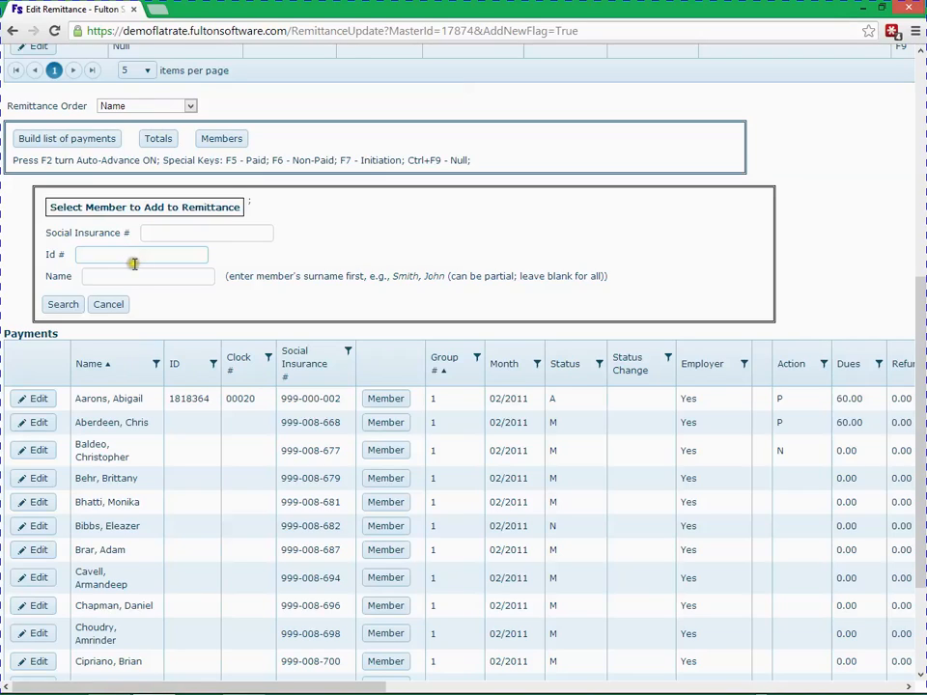
pyautogui.click(137, 277)
pyautogui.write('A')
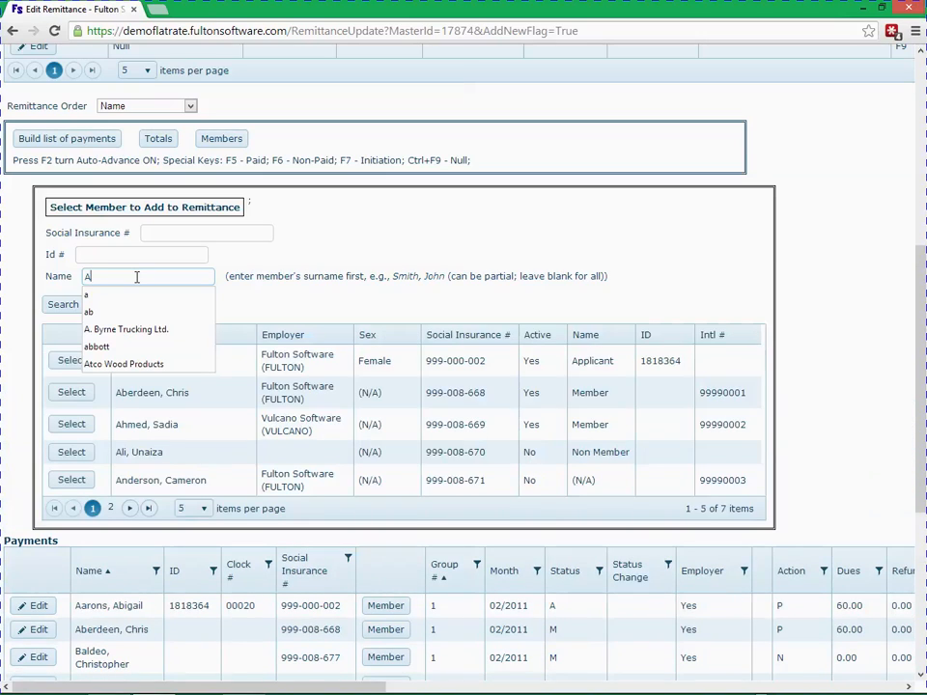
pyautogui.click(82, 453)
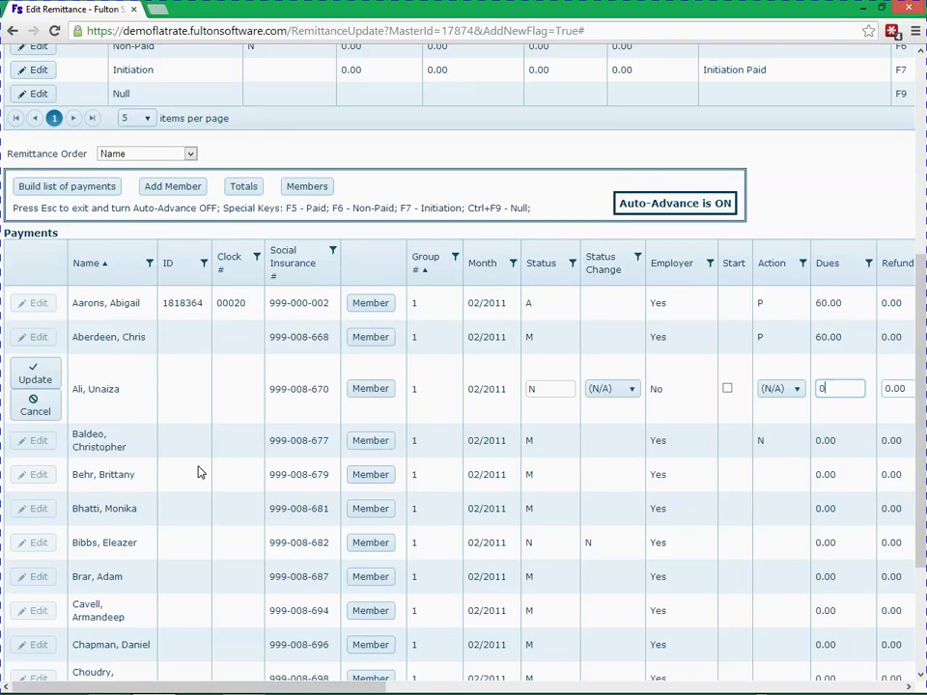
pyautogui.press('F5')
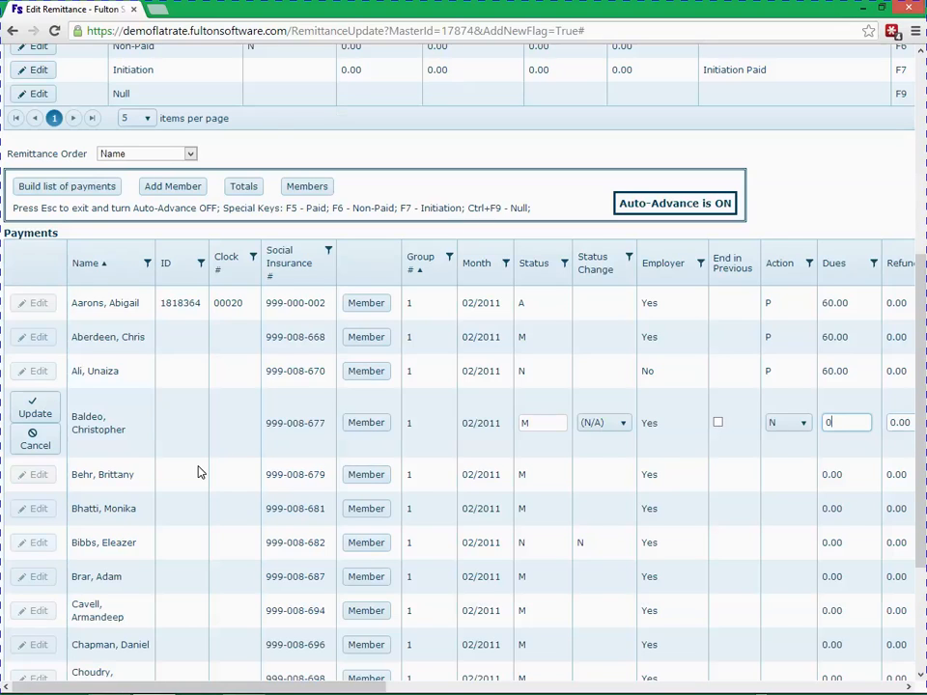
pyautogui.press('Escape')
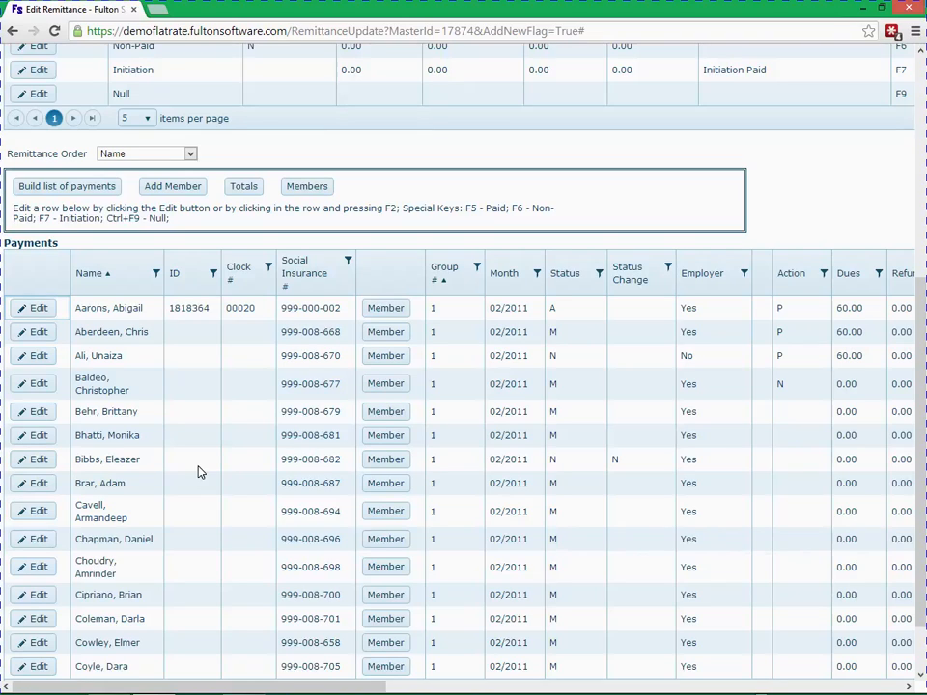
# Set the added member's status change to M, mark them as starting with the employer, and save the row.
pyautogui.click(43, 358)
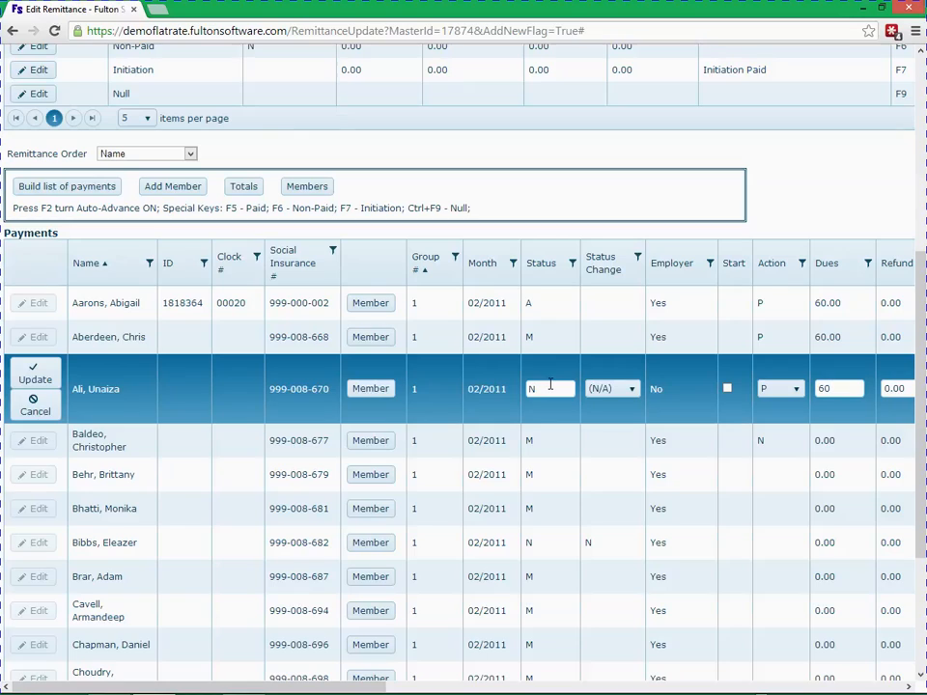
pyautogui.click(601, 388)
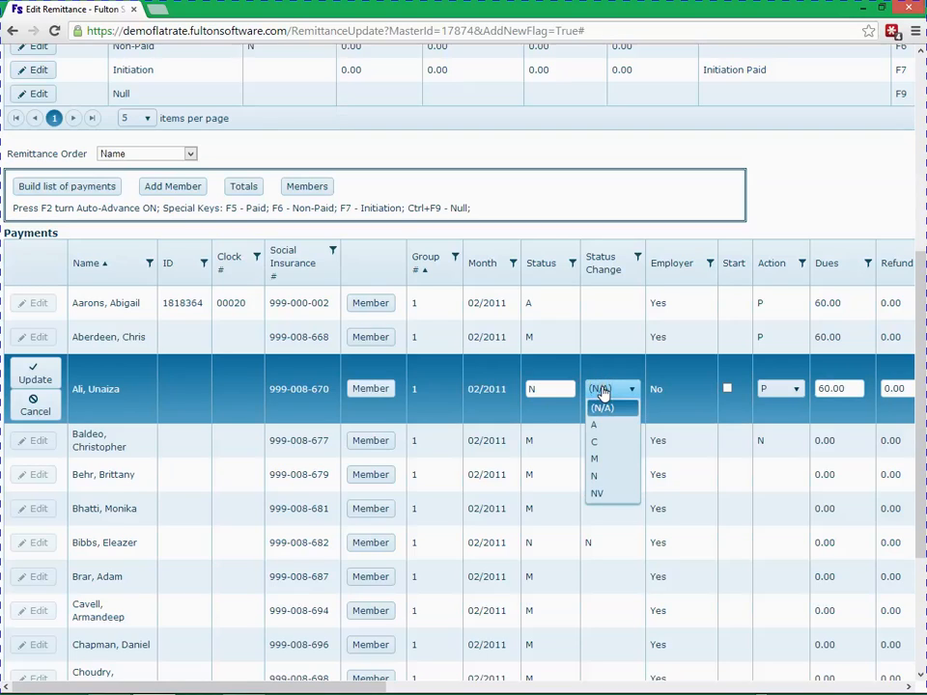
pyautogui.click(610, 460)
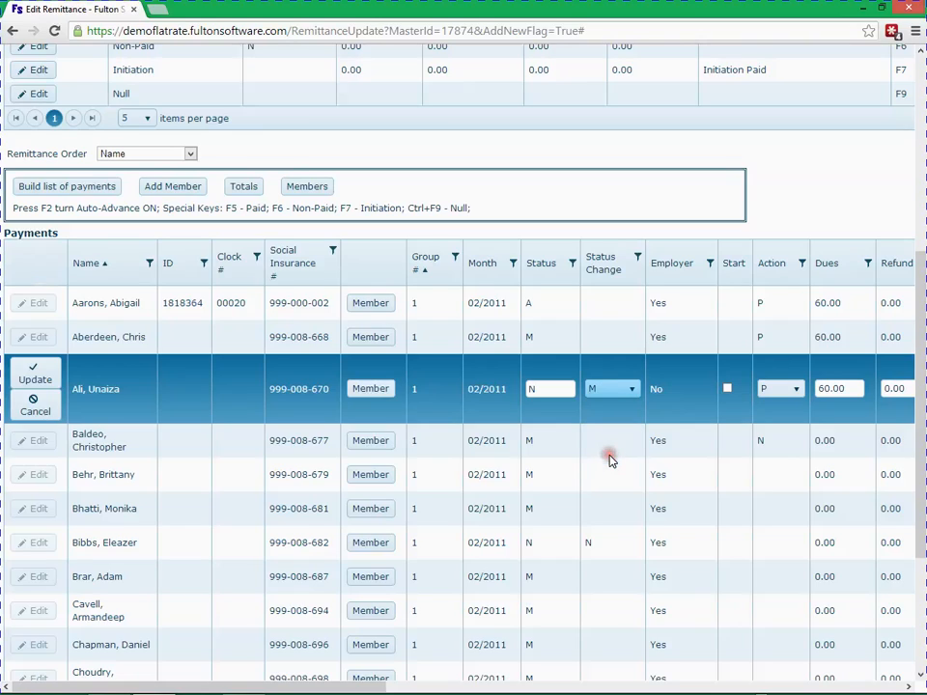
pyautogui.click(729, 390)
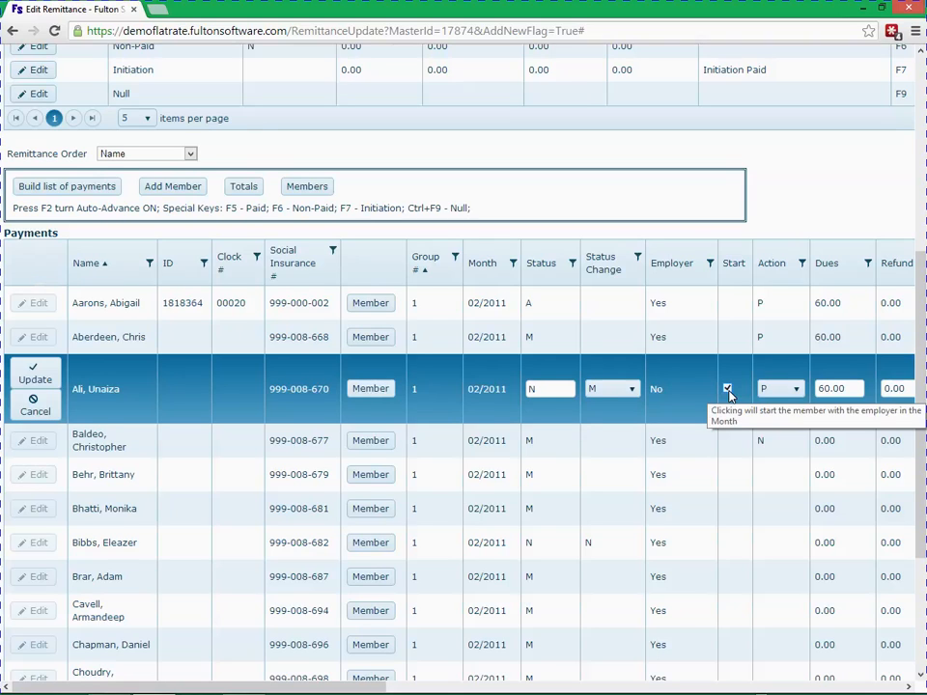
pyautogui.press('Return')
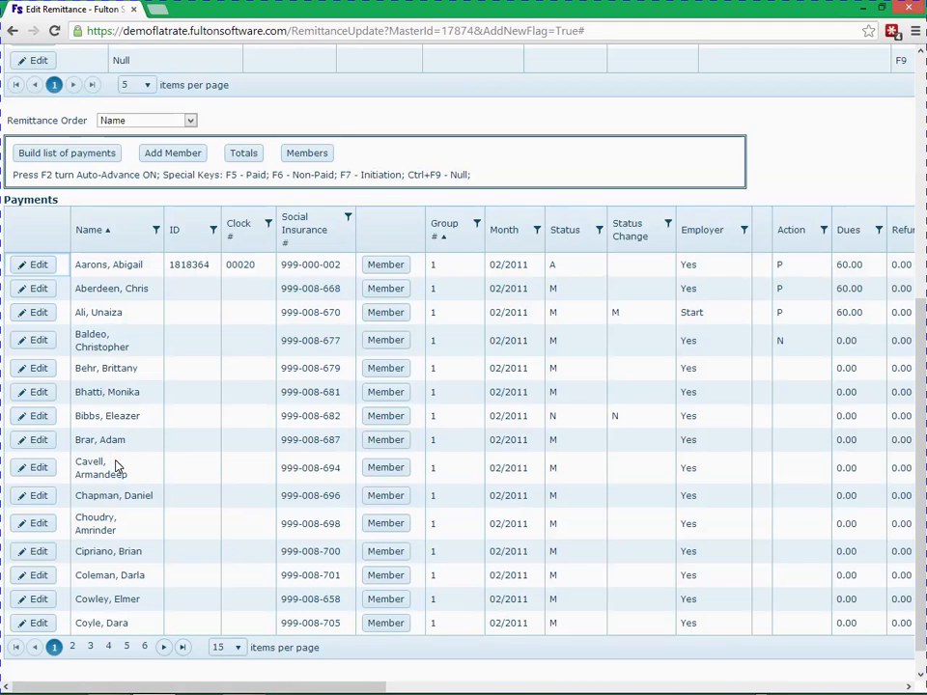
# Turn on auto-advance from the ninth member, apply Paid and Non-Paid quick keys, skip two members, and exit.
pyautogui.click(41, 468)
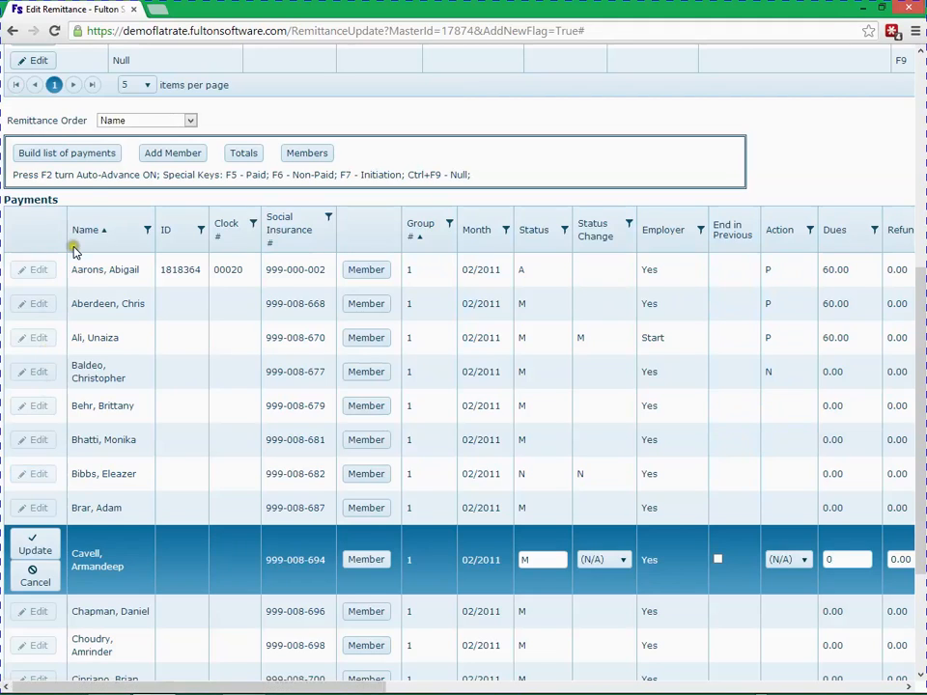
pyautogui.moveTo(83, 177)
pyautogui.press('F2')
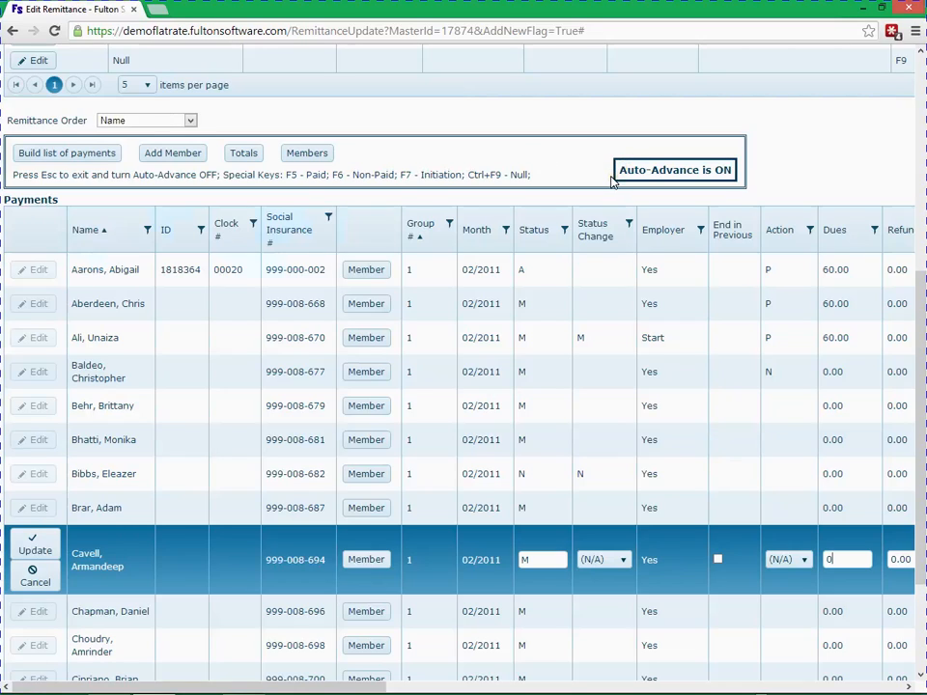
pyautogui.press('F5')
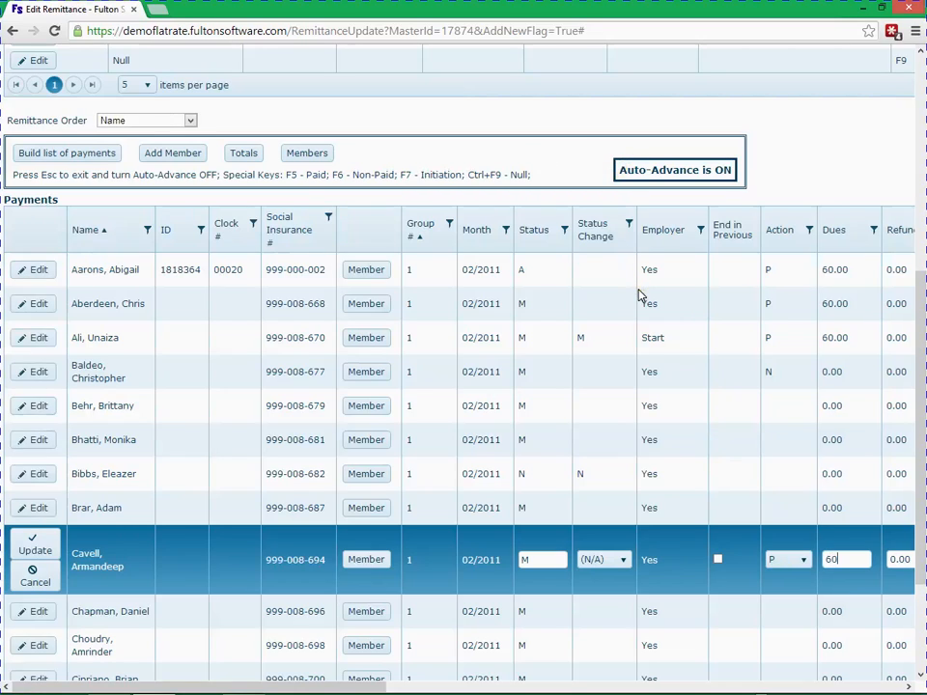
pyautogui.press('F6')
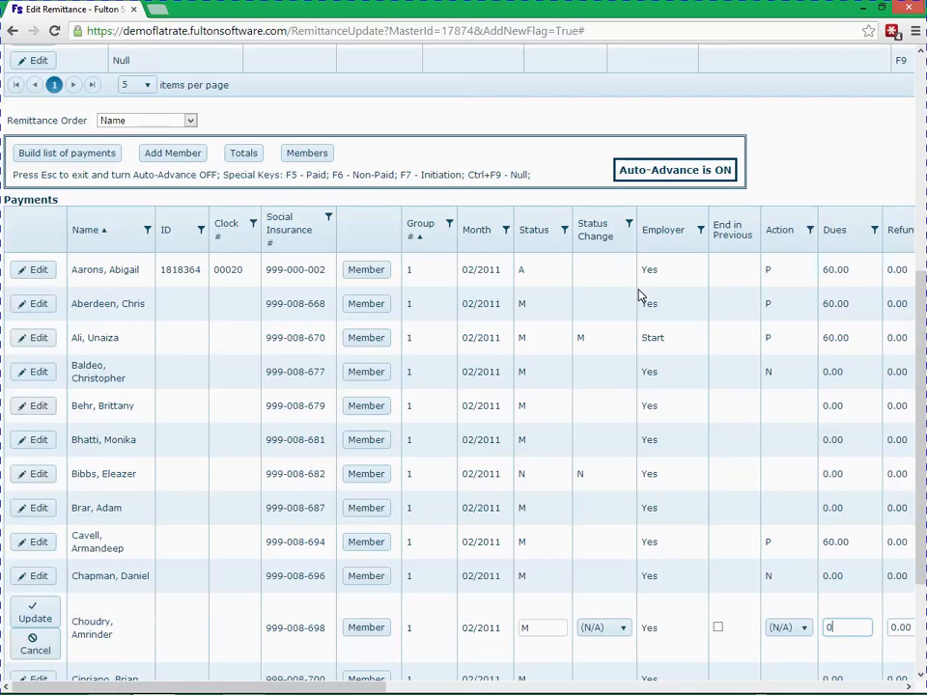
pyautogui.press('Return')
pyautogui.press('Return')
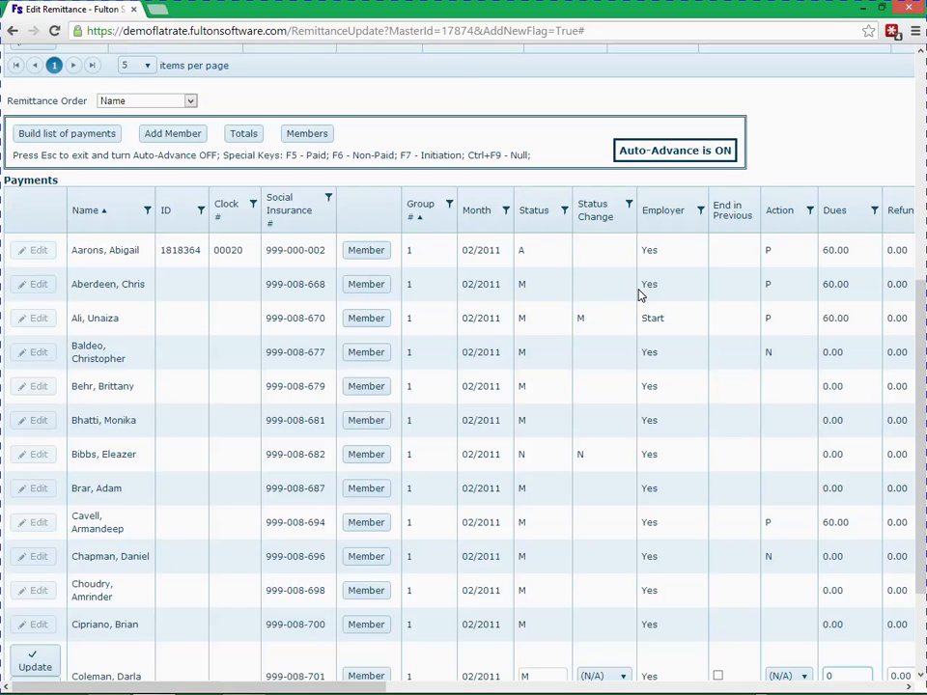
pyautogui.press('Escape')
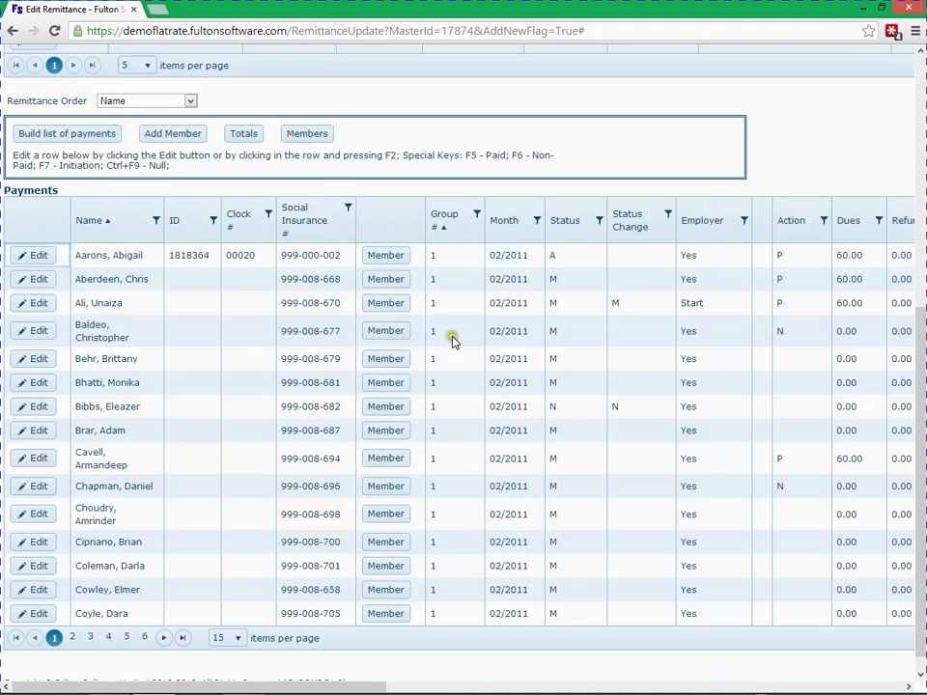
pyautogui.click(258, 418)
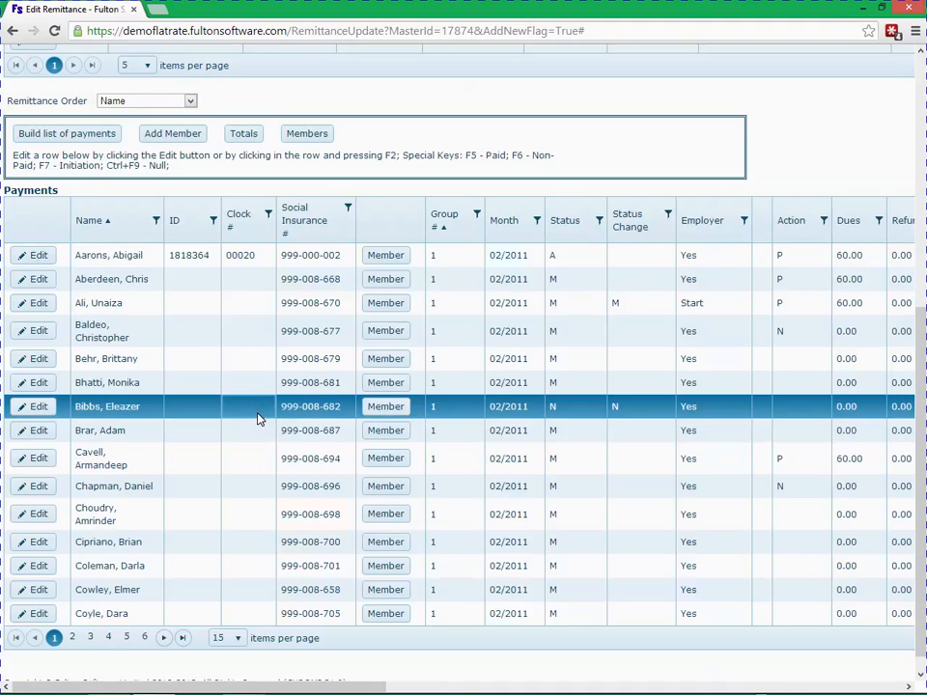
pyautogui.press('F2')
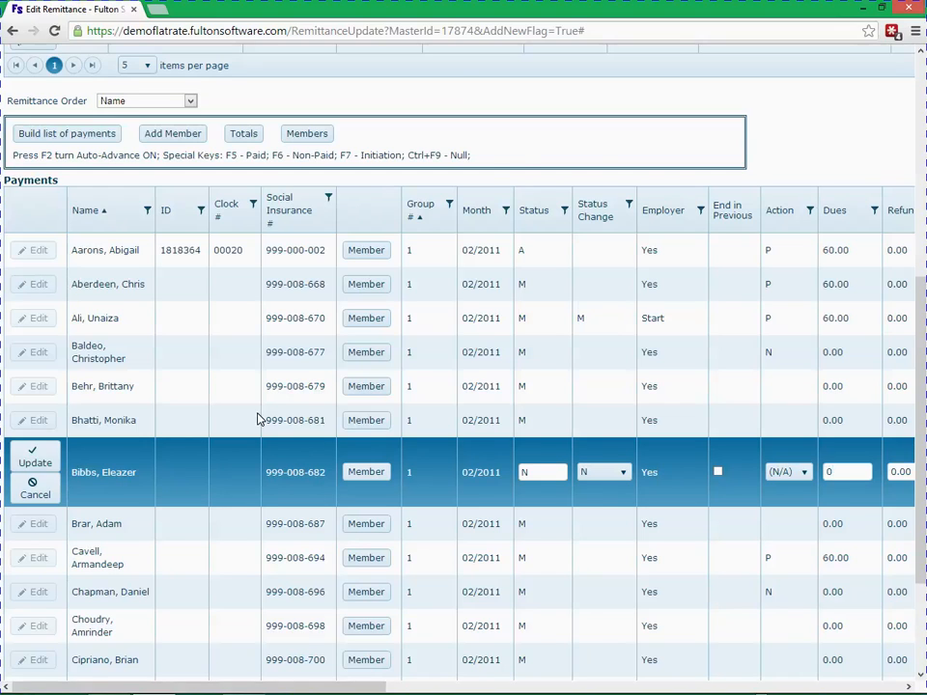
pyautogui.press('F2')
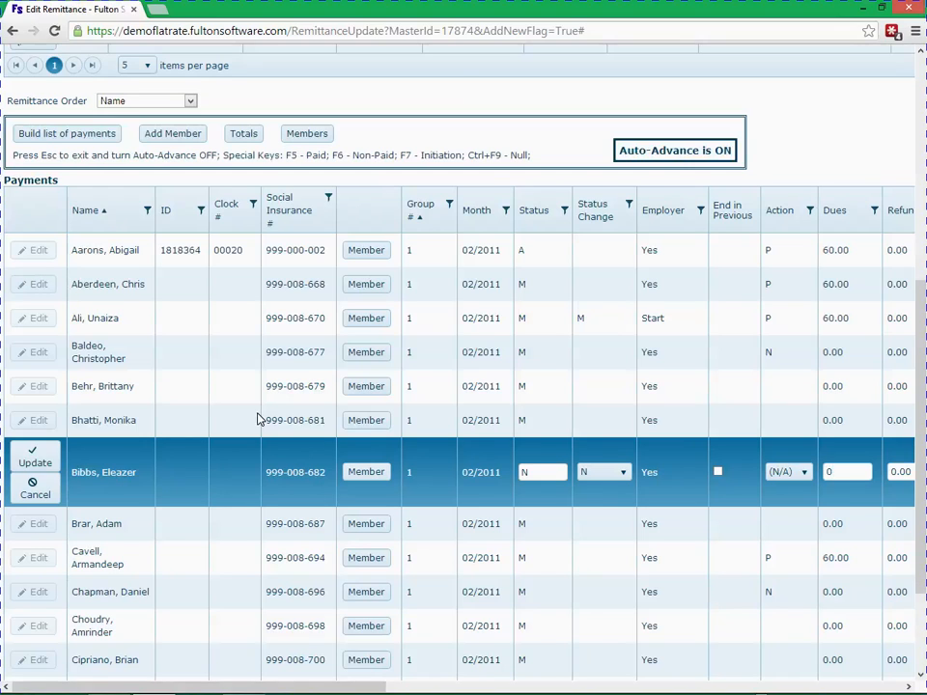
pyautogui.press('Escape')
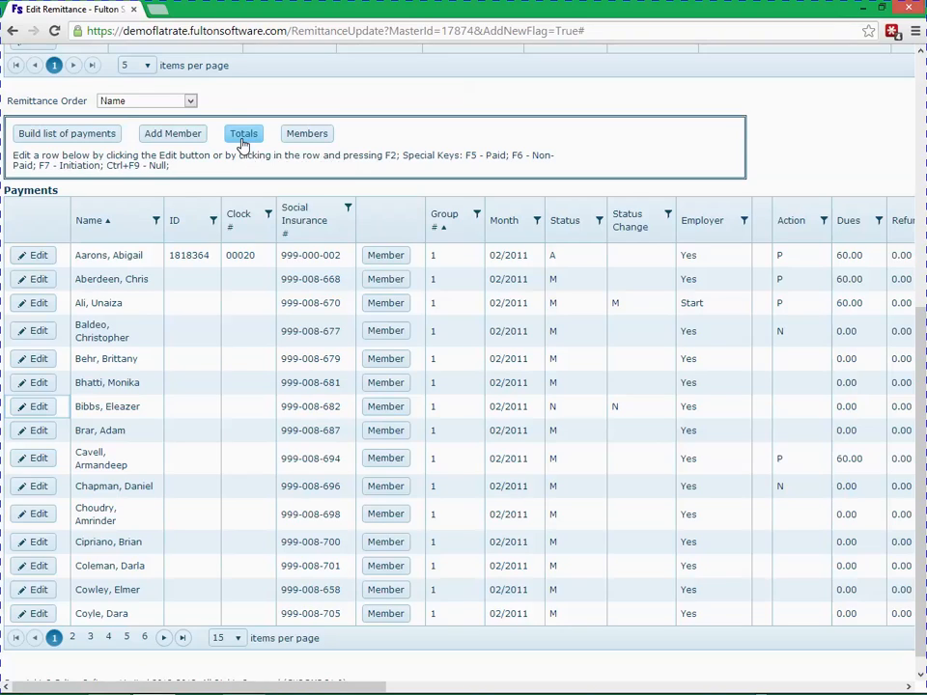
# Save the remittance.
pyautogui.scroll(5, 243, 143)
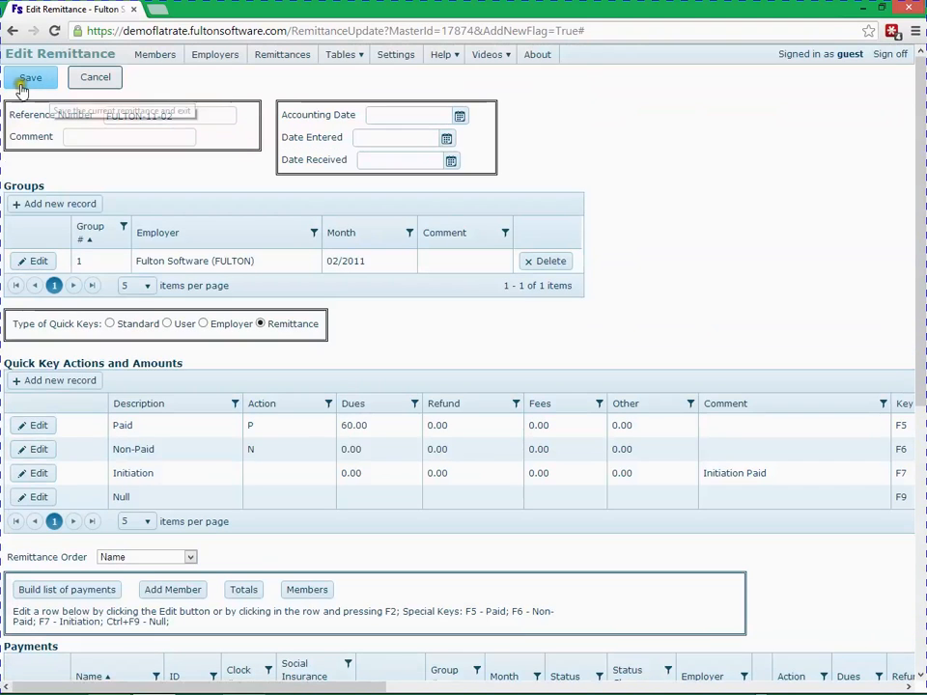
pyautogui.click(21, 82)
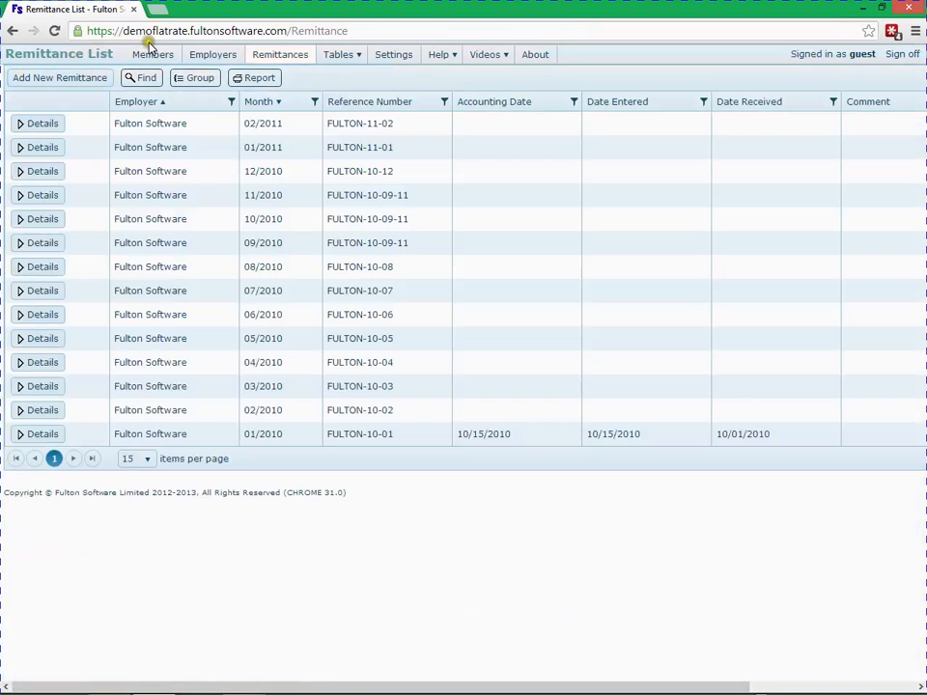
# Open the added member's record and review its employer and status history.
pyautogui.click(150, 55)
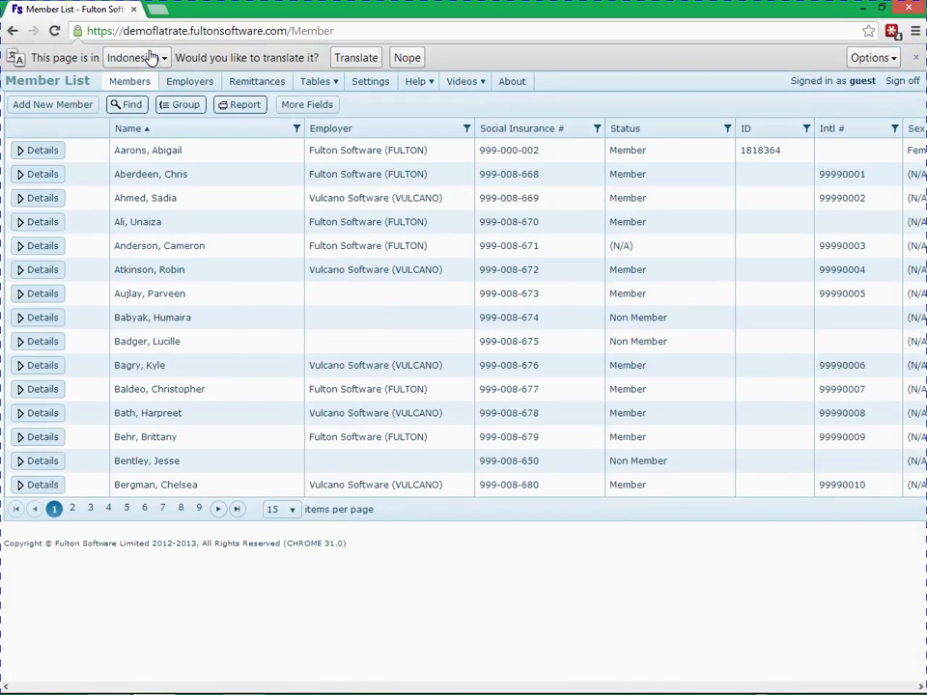
pyautogui.click(37, 223)
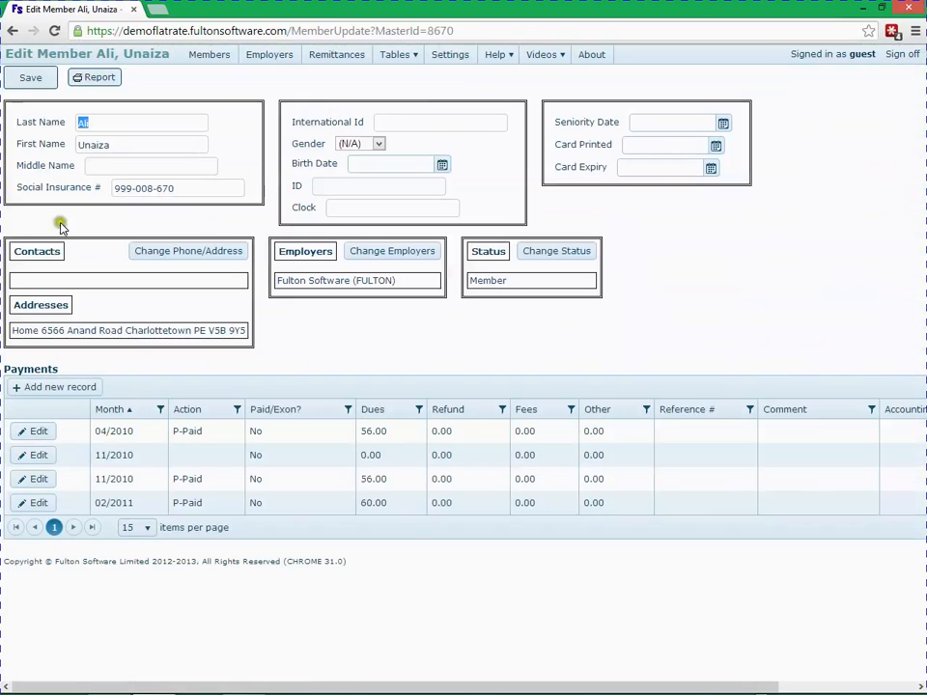
pyautogui.click(370, 255)
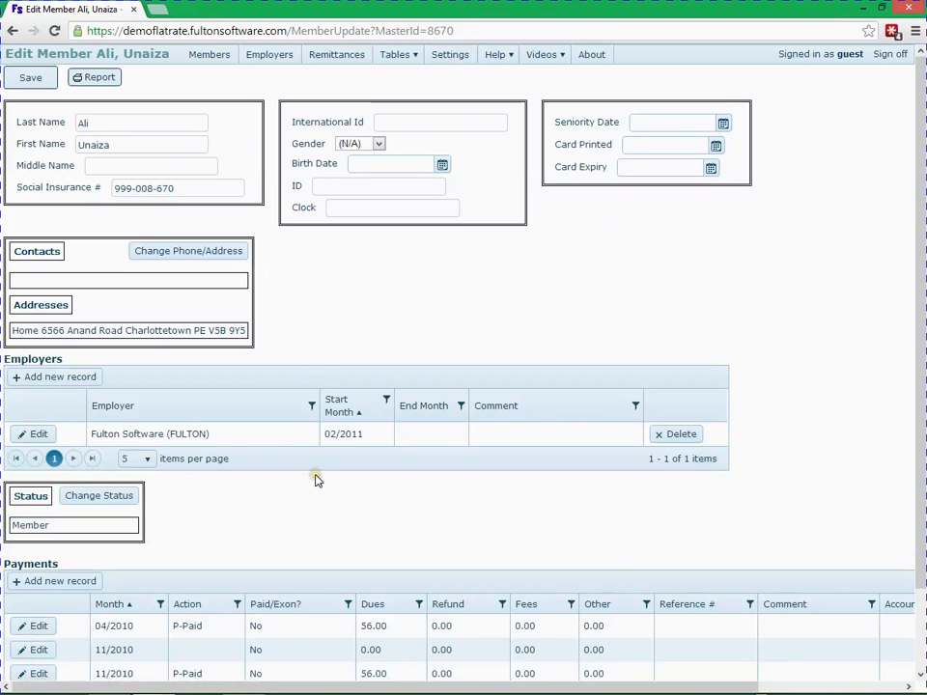
pyautogui.moveTo(315, 474); pyautogui.dragTo(279, 477)
pyautogui.click(249, 506)
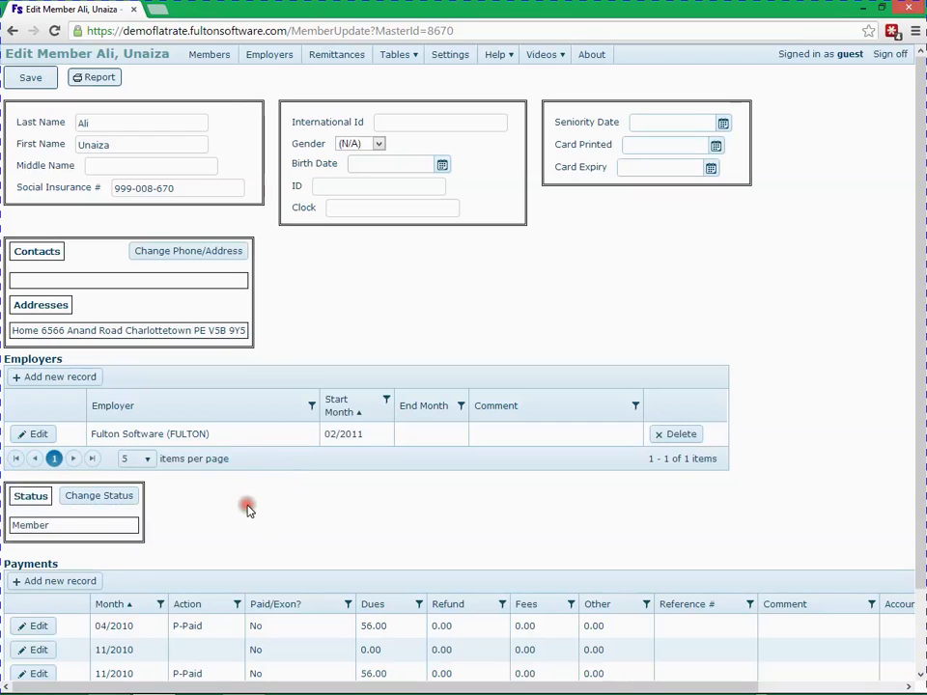
pyautogui.click(124, 500)
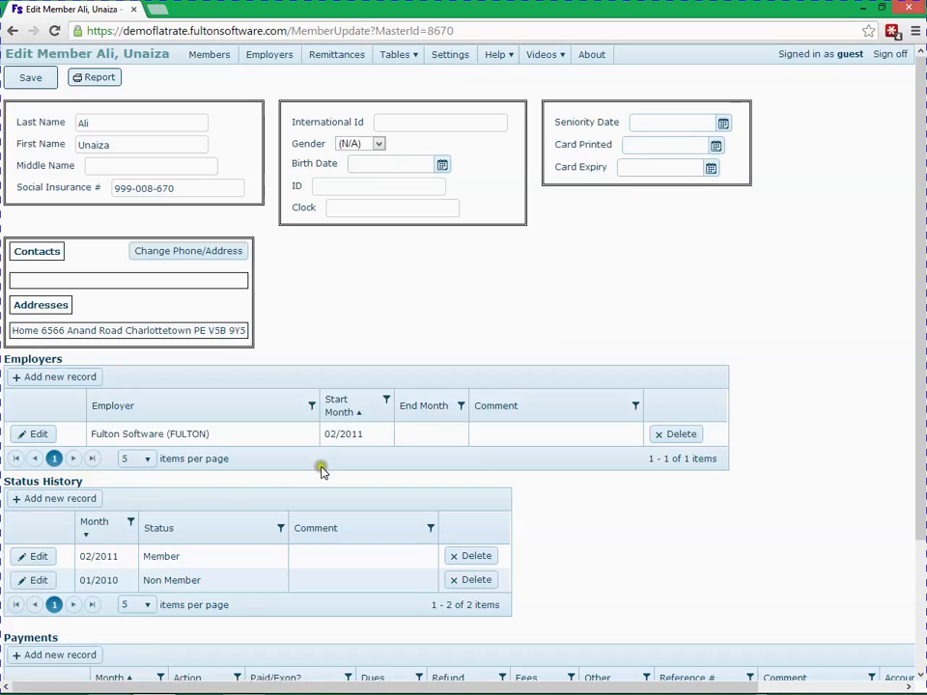